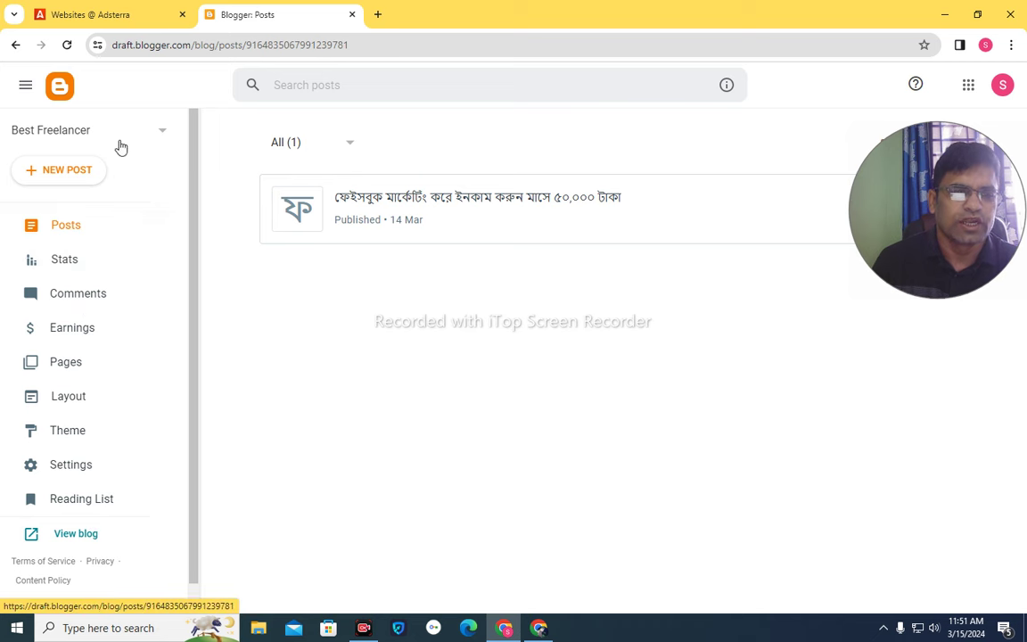
Open the live Best Freelancer blog and copy its web address
left_click(77, 534)
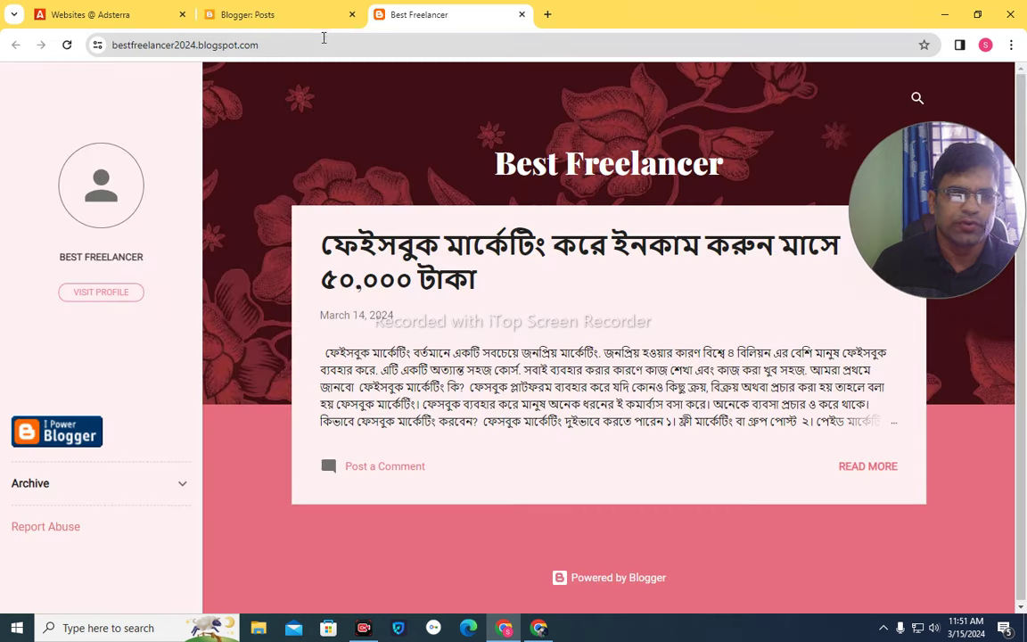
left_click(263, 48)
right_click(239, 52)
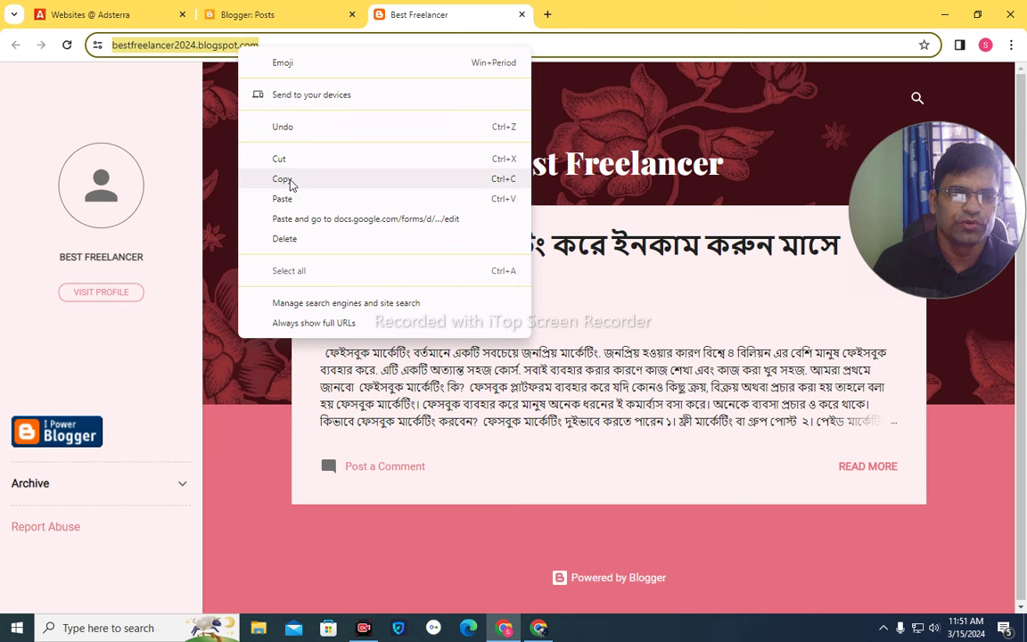
left_click(287, 179)
Switch to Adsterra and paste the copied blog address as the website in the Add new website form
left_click(130, 8)
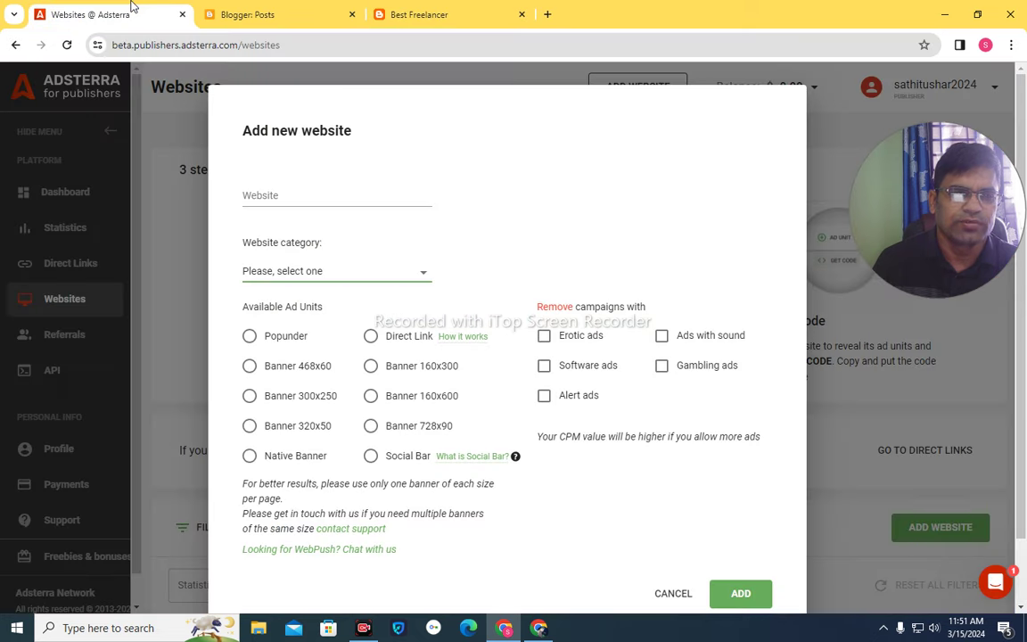
left_click(289, 190)
right_click(287, 198)
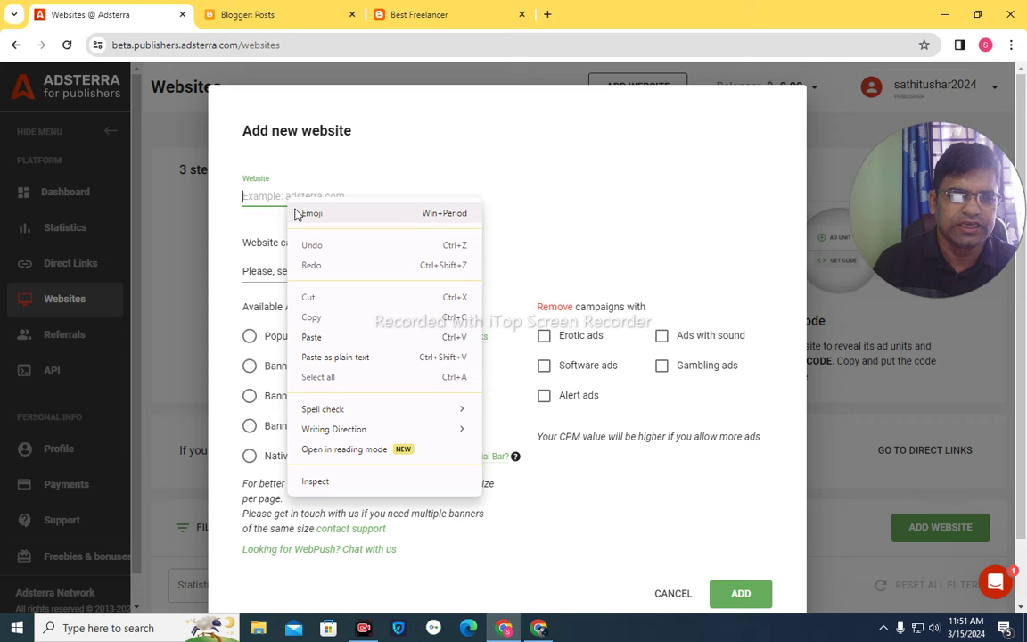
left_click(312, 337)
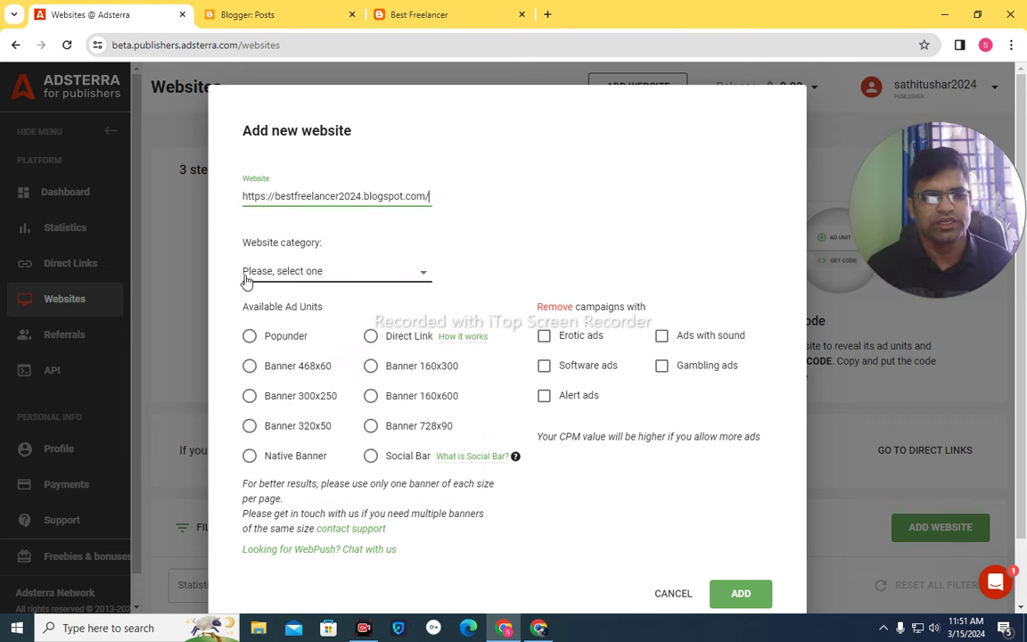
Try Social as the website category, and set it to Other instead
left_click(426, 276)
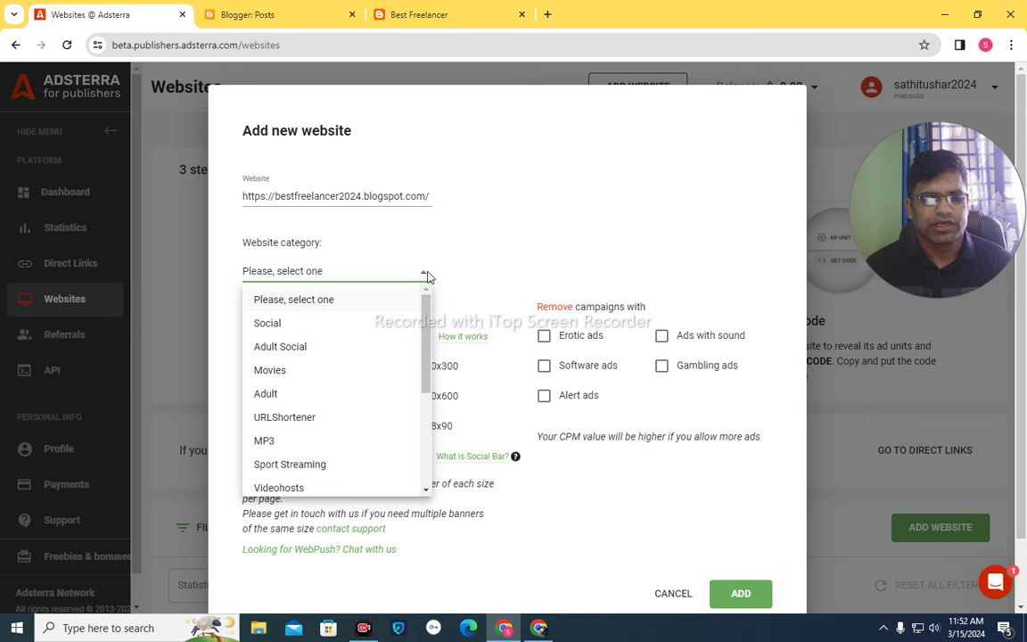
left_click(338, 328)
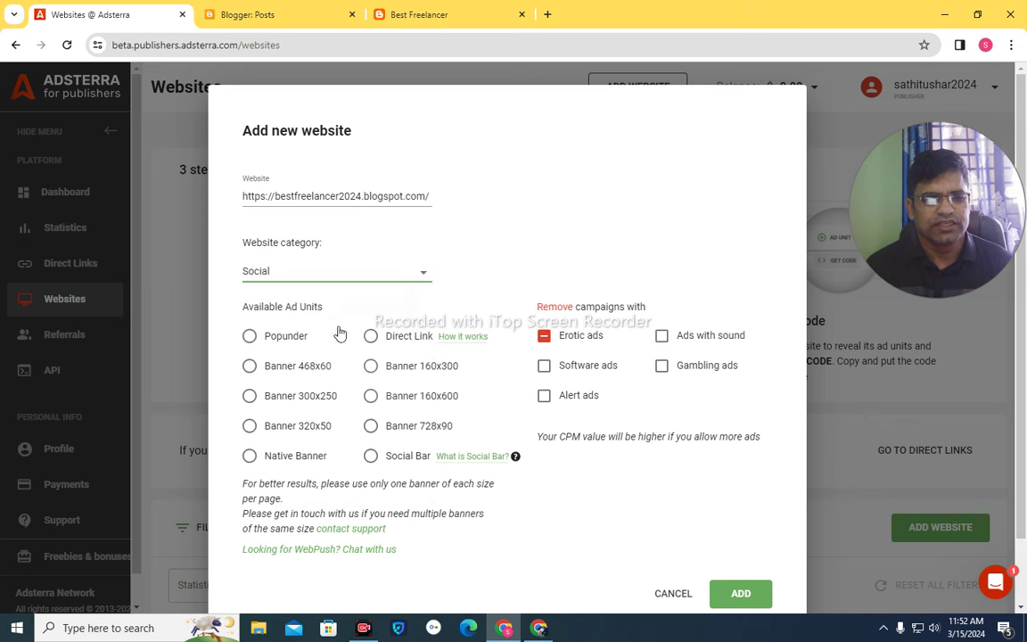
left_click(415, 273)
scroll(325, 394, "down", 4)
scroll(381, 324, "up", 5)
scroll(382, 322, "down", 4)
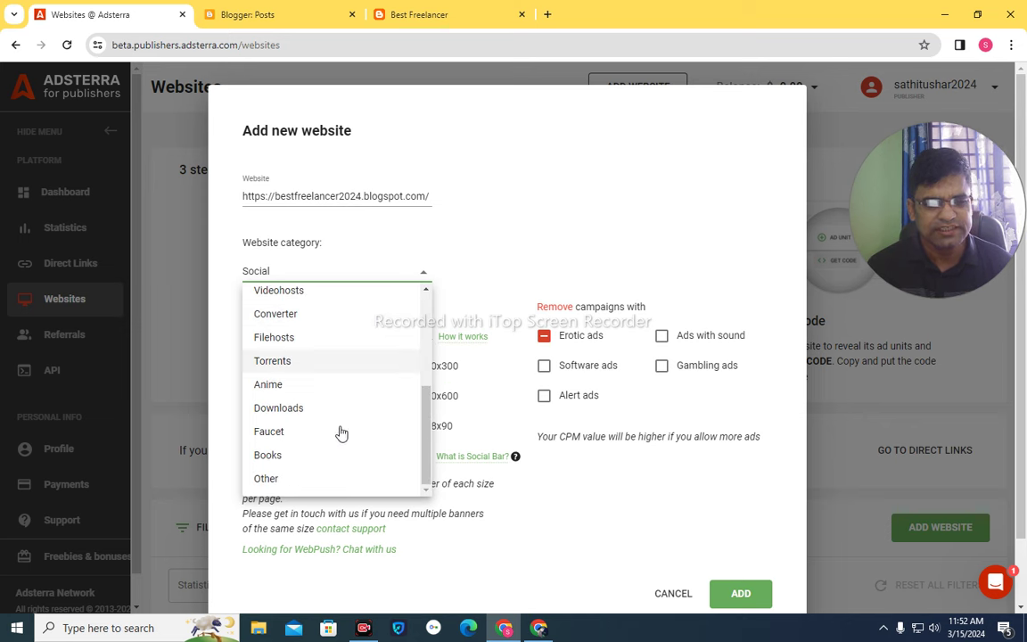
left_click(274, 481)
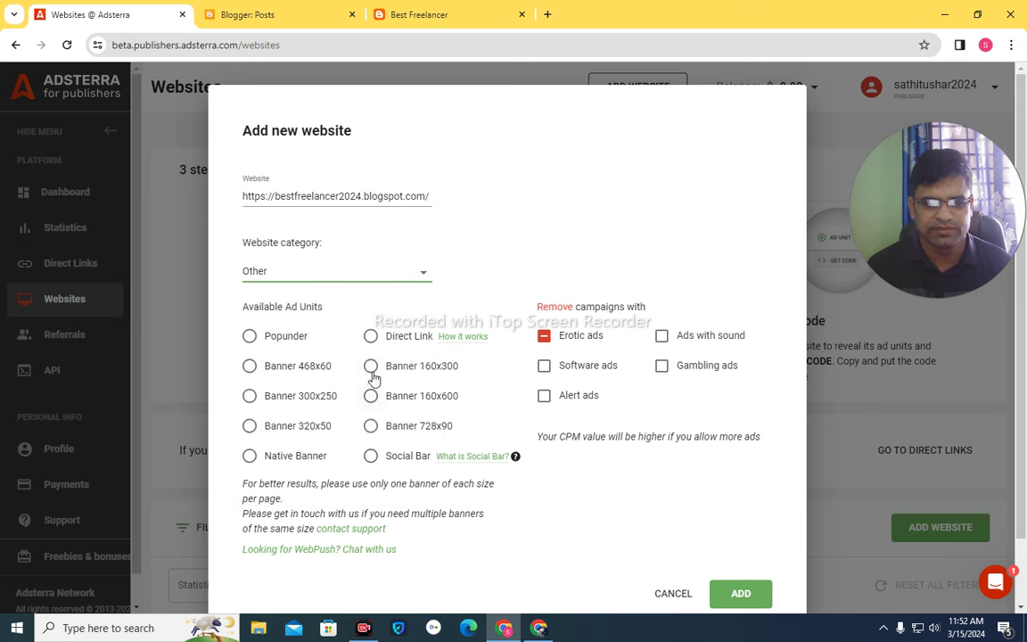
Look through the available website categories and change the selection to Social
left_click(415, 284)
scroll(412, 397, "up", 4)
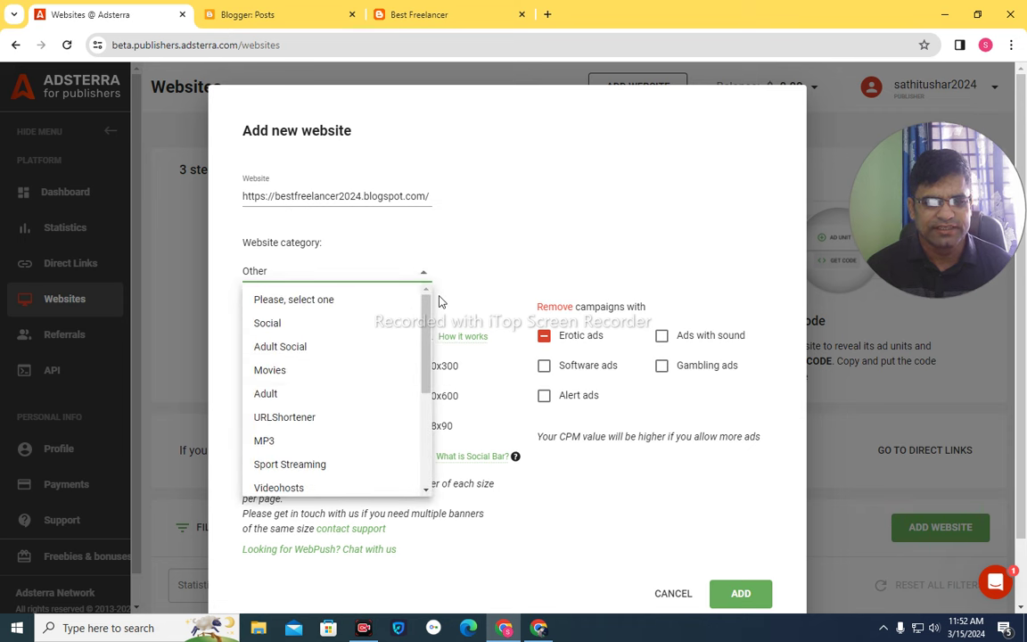
scroll(430, 307, "down", 4)
scroll(430, 311, "up", 4)
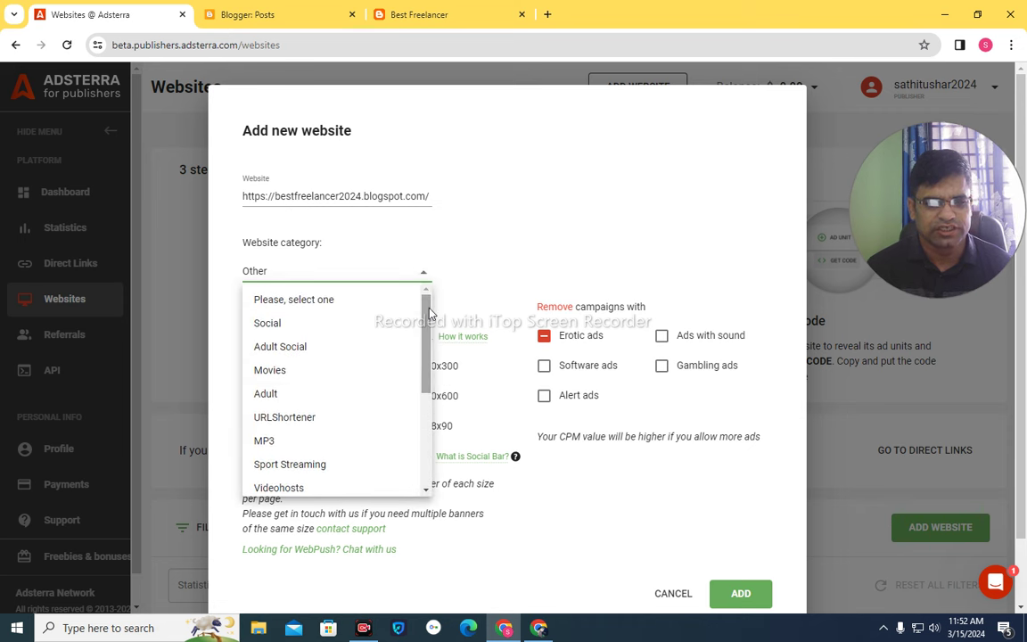
left_click(297, 327)
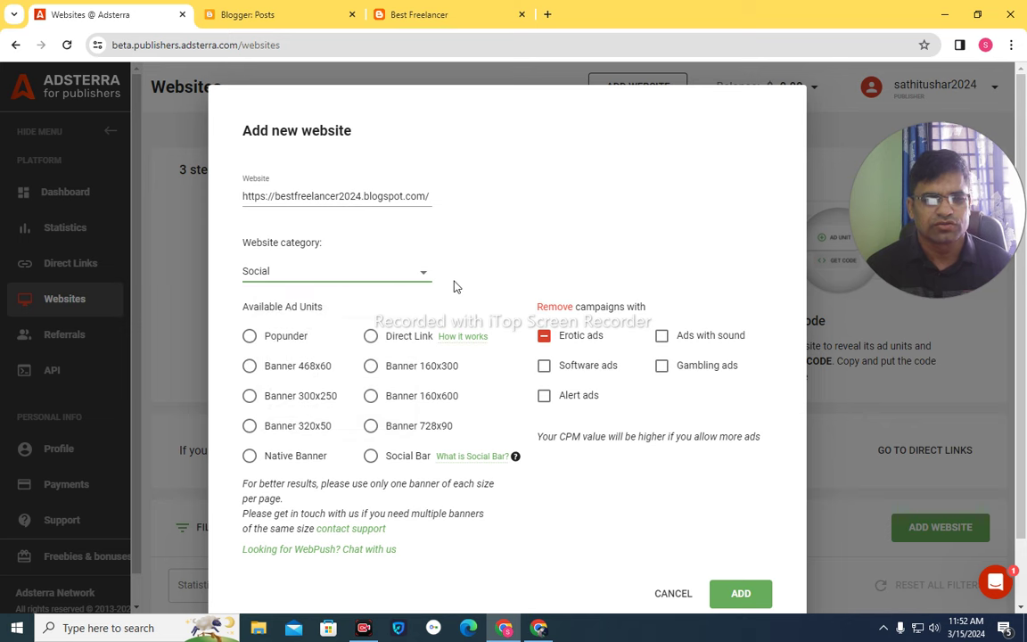
Set the website category to Other and try to add the blog as a new website
left_click(428, 282)
scroll(268, 469, "down", 3)
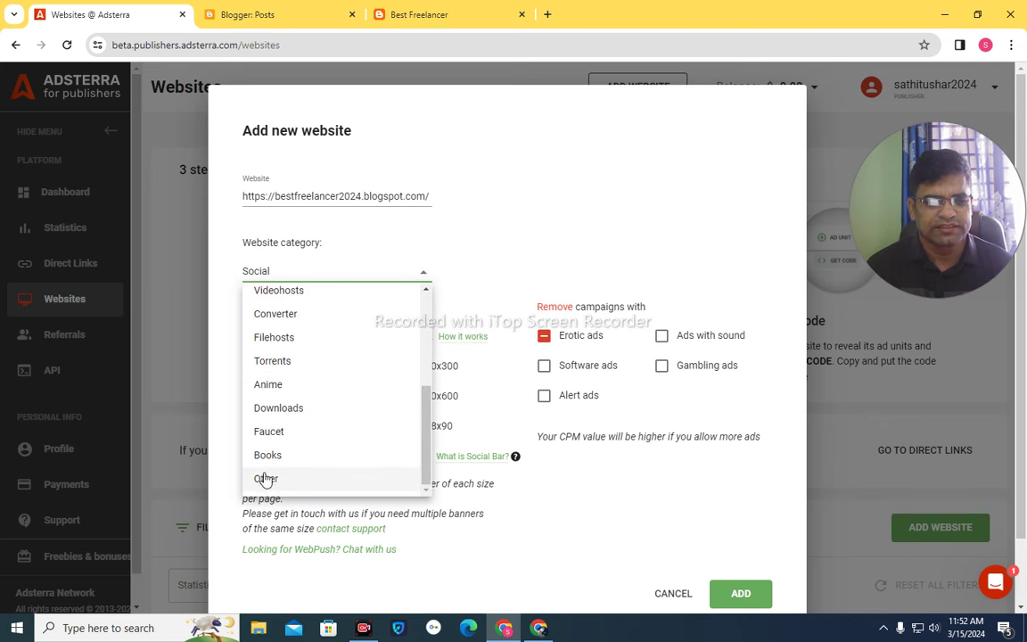
left_click(266, 479)
scroll(402, 348, "down", 1)
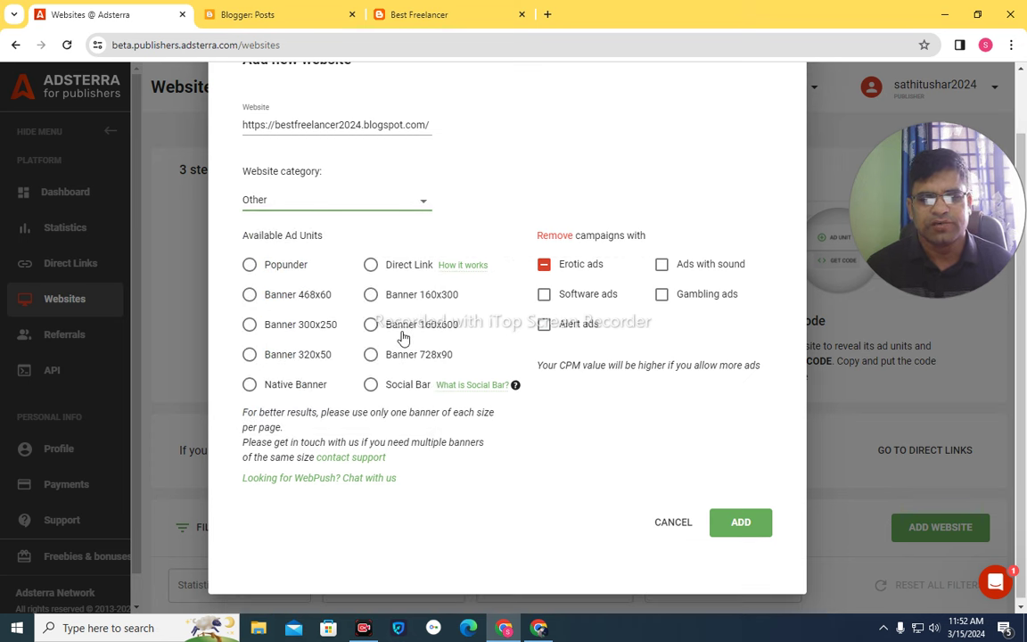
left_click(738, 529)
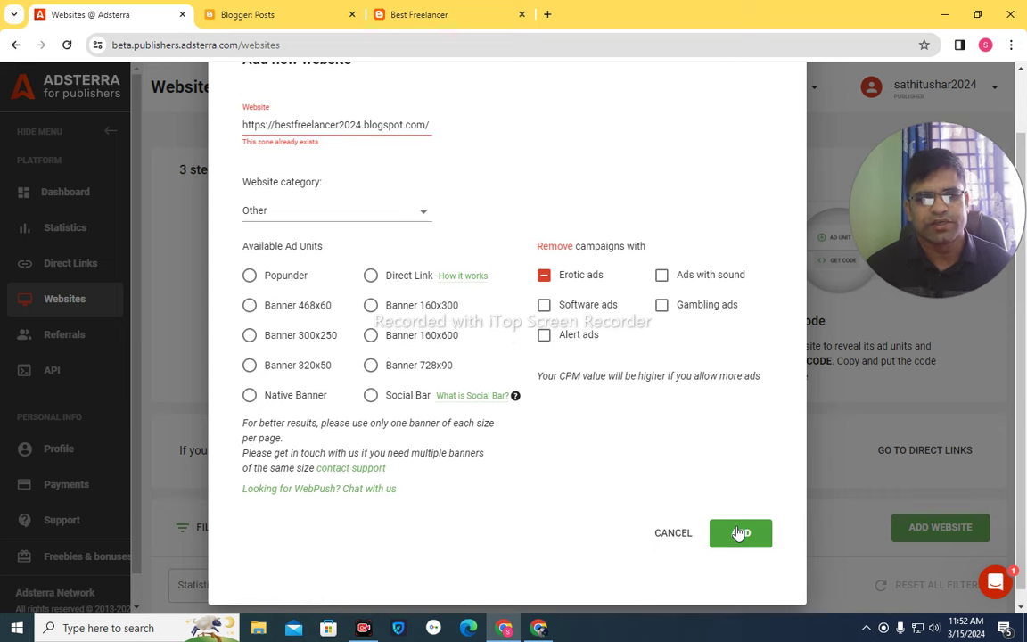
Check the message under the website address and cancel the Add new website form
scroll(552, 374, "up", 1)
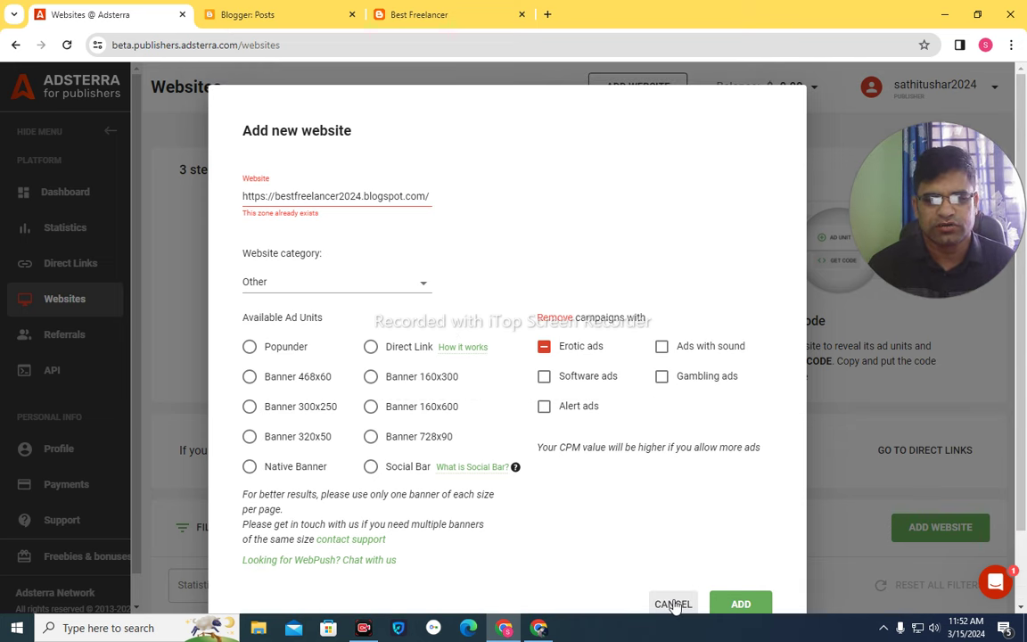
scroll(673, 598, "down", 1)
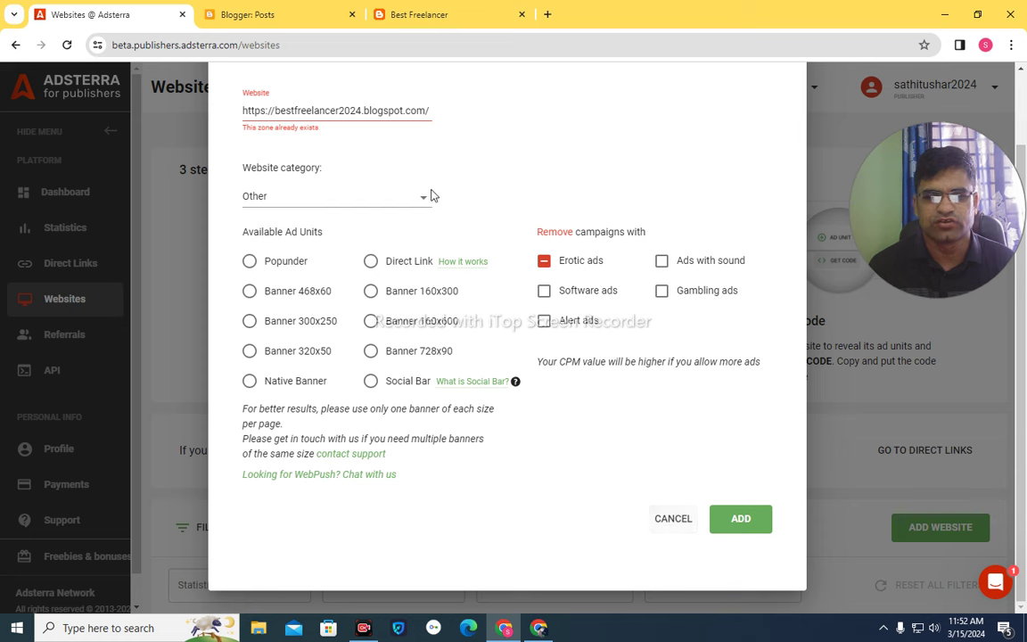
left_click_drag(291, 139, 239, 138)
left_click(313, 139)
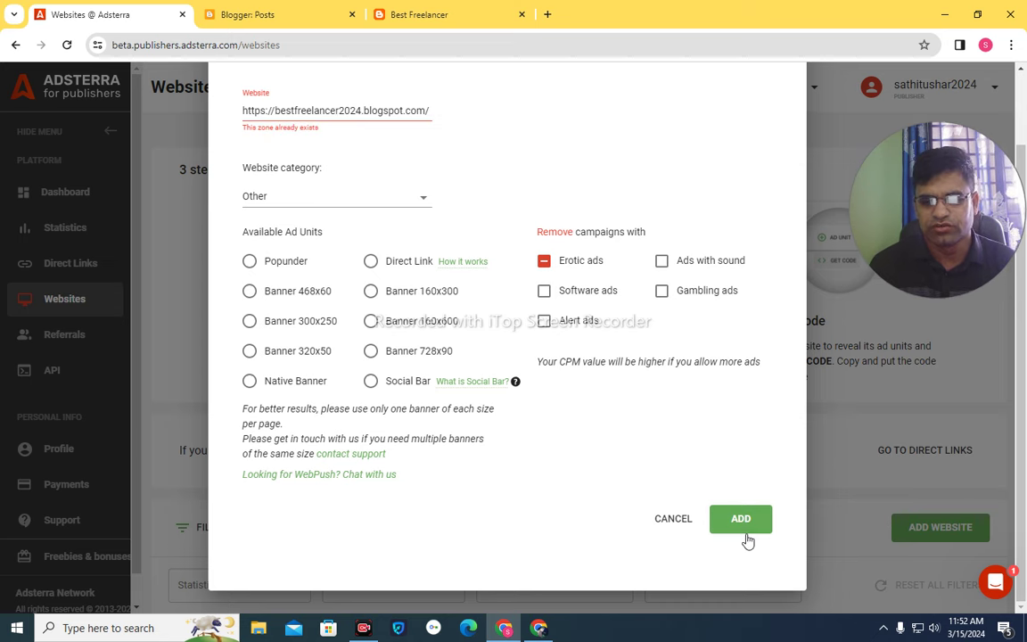
left_click(674, 521)
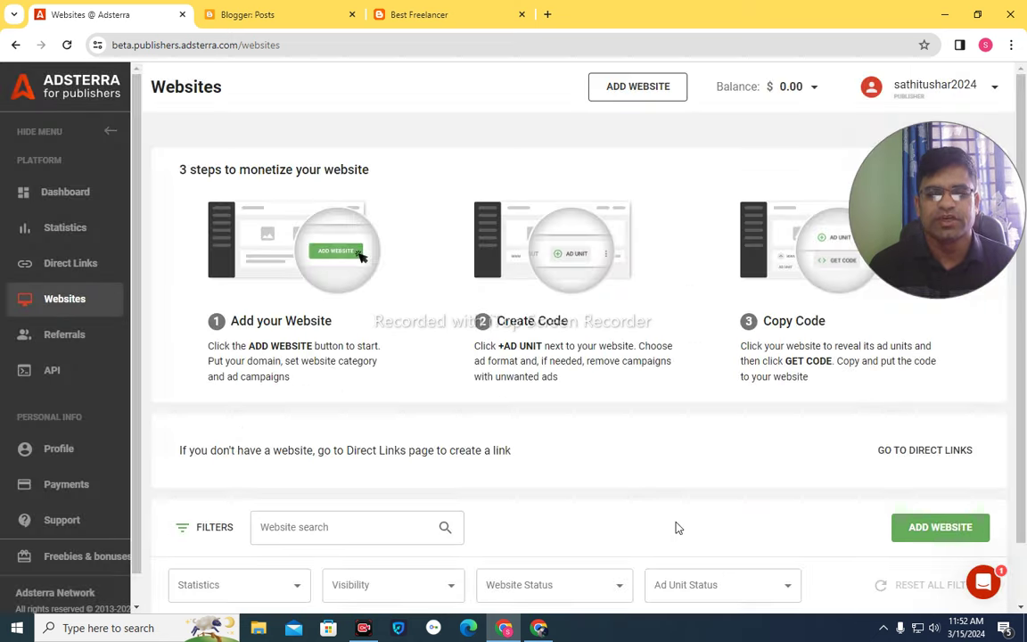
Reload the Websites page and locate the bestfreelancer2024.blogspot.com entry in the website list
scroll(674, 527, "down", 1)
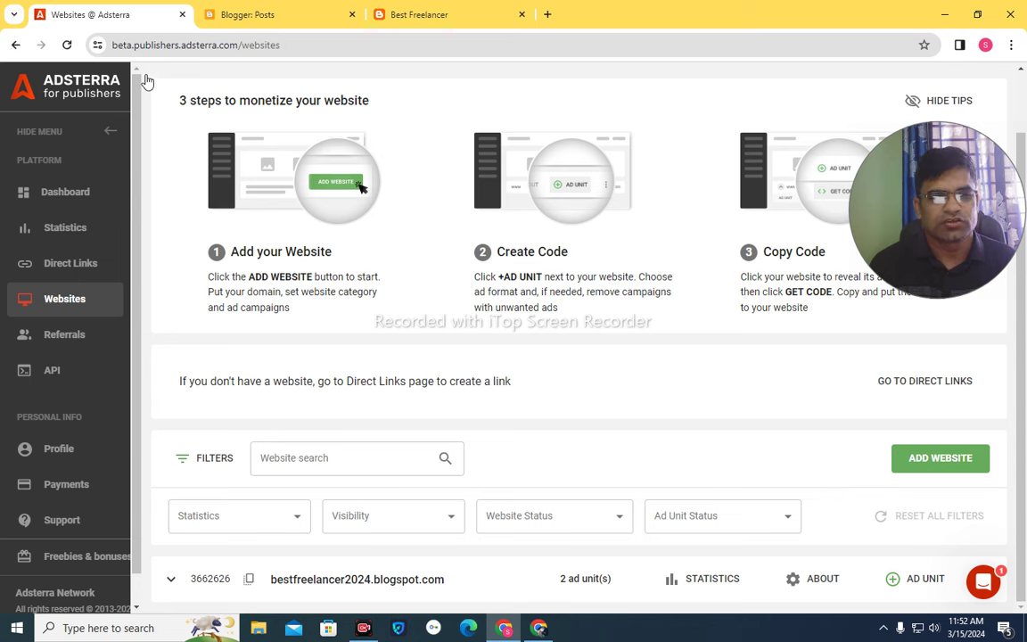
left_click(68, 45)
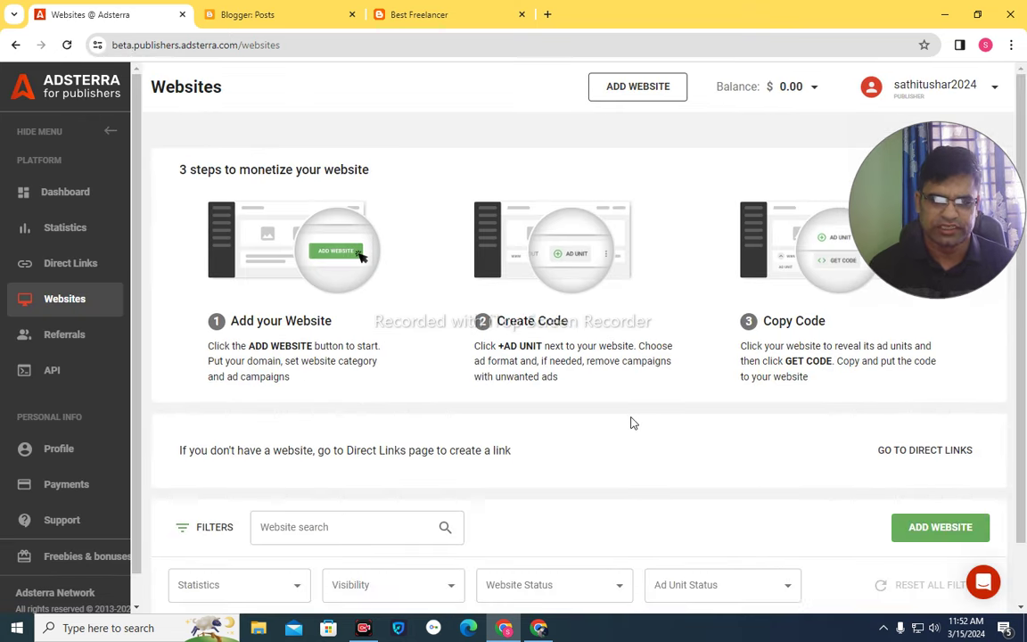
scroll(681, 453, "down", 1)
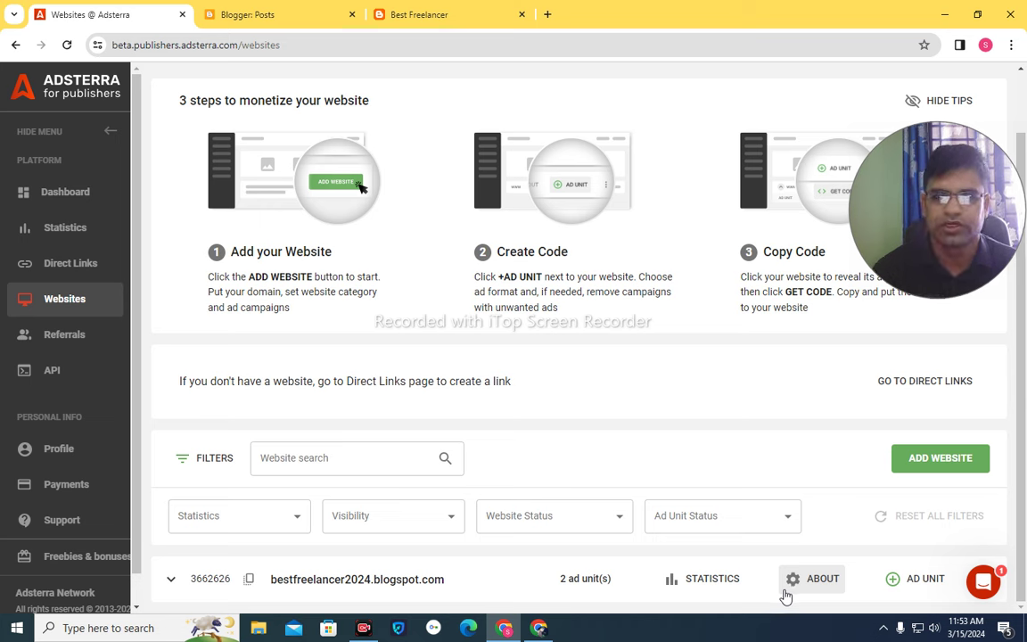
Capture the area around the blog's Ad Unit option, draw a red arrow on it and discard the capture
left_click_drag(883, 212, 418, 141)
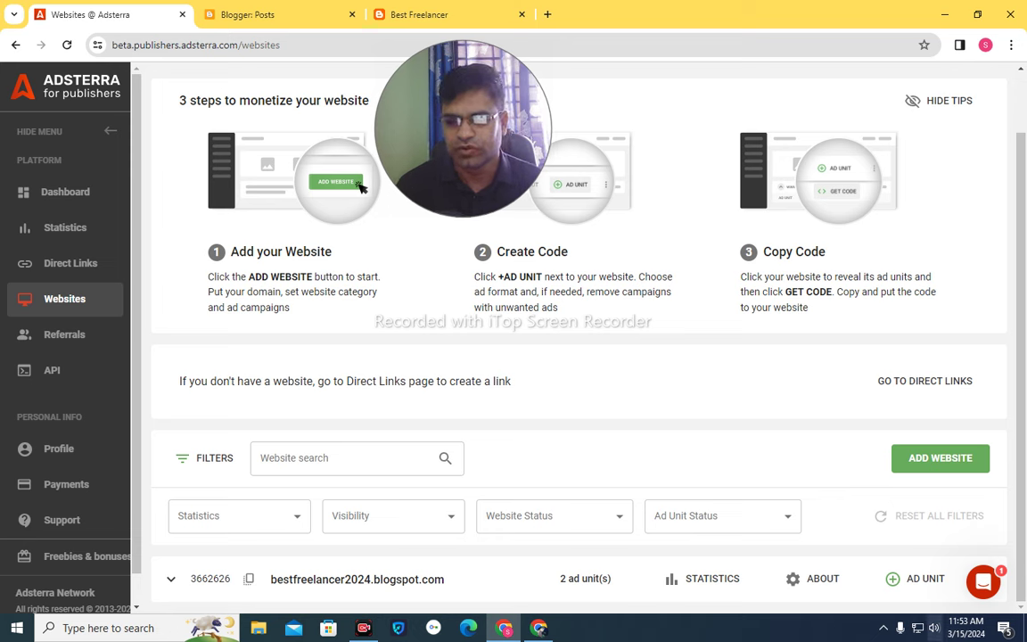
left_click(883, 628)
left_click(911, 570)
left_click_drag(763, 384, 1007, 623)
left_click_drag(943, 412, 924, 546)
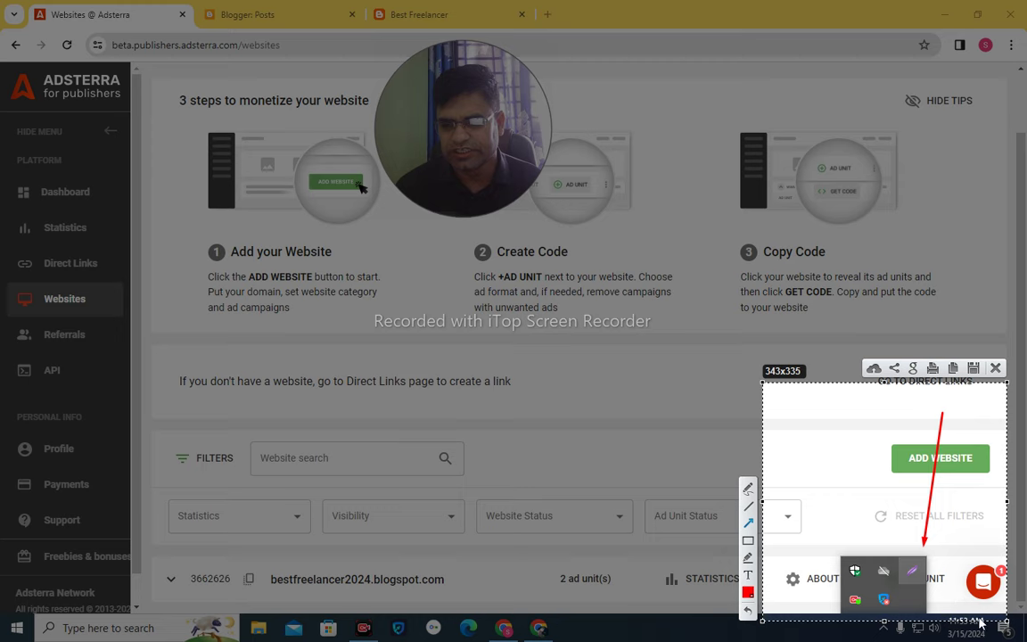
left_click(996, 369)
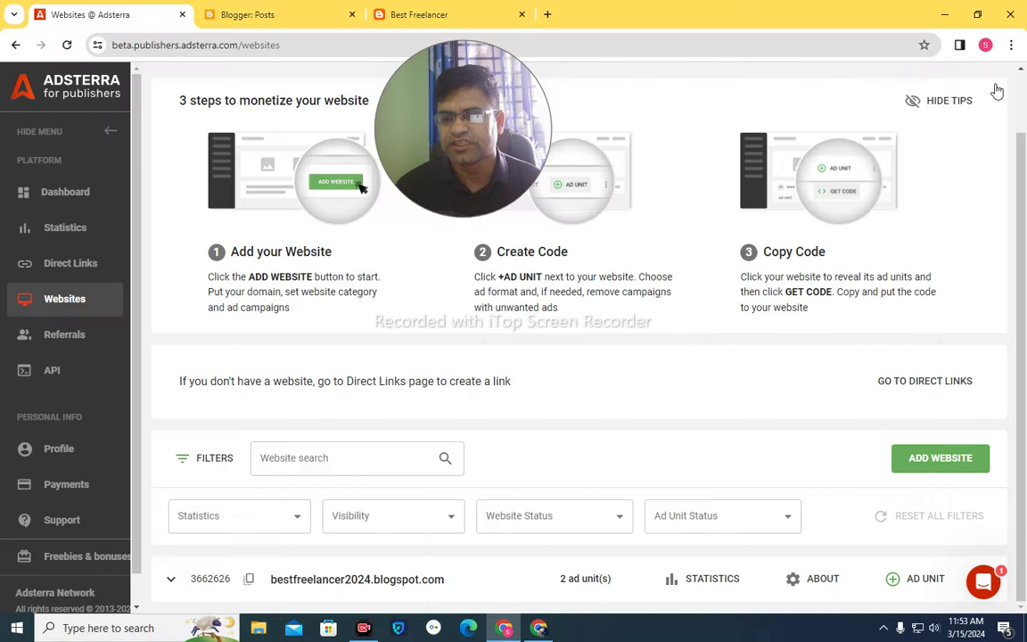
left_click(977, 14)
left_click_drag(640, 43, 606, 7)
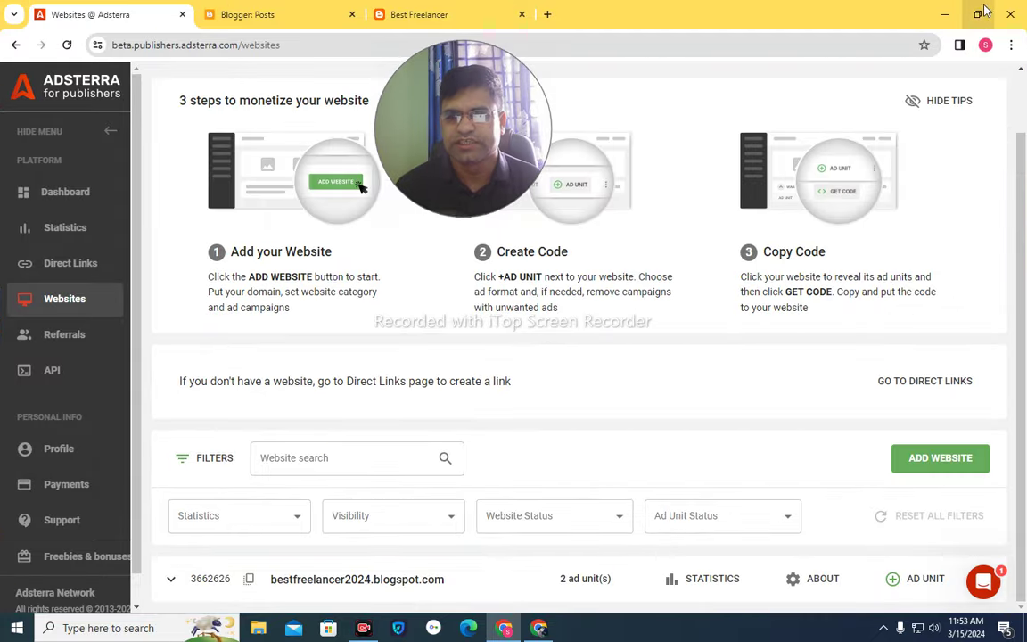
double_click(883, 20)
left_click_drag(709, 59, 663, 18)
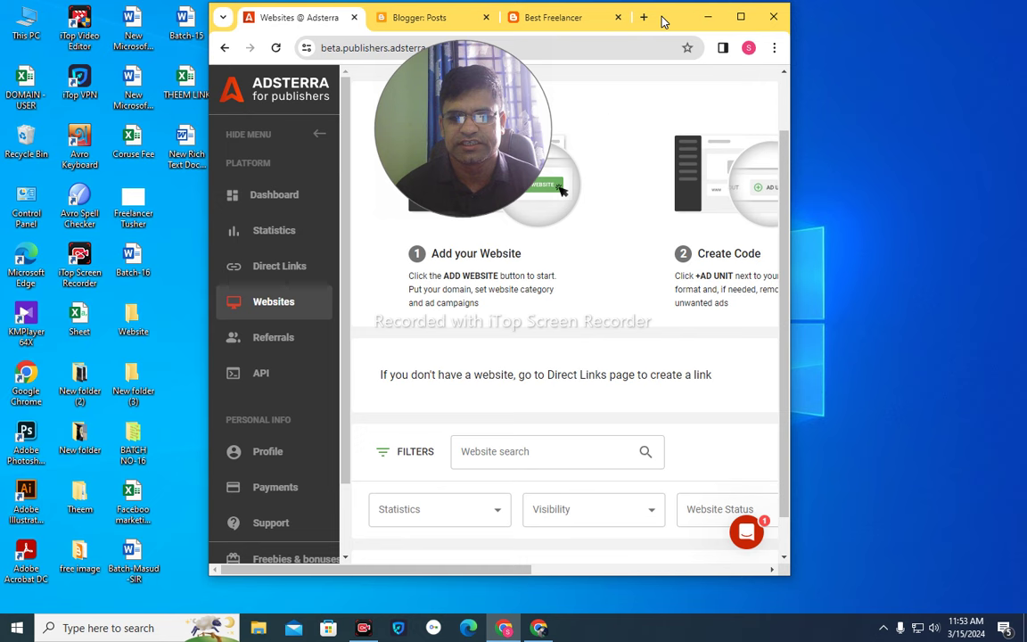
scroll(736, 414, "down", 1)
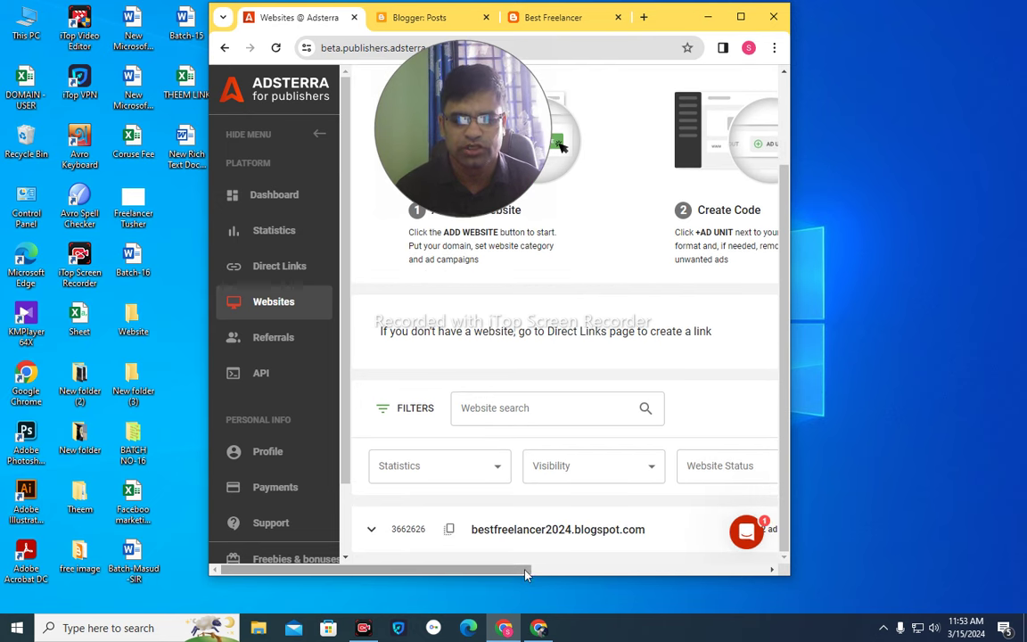
left_click_drag(506, 576, 779, 427)
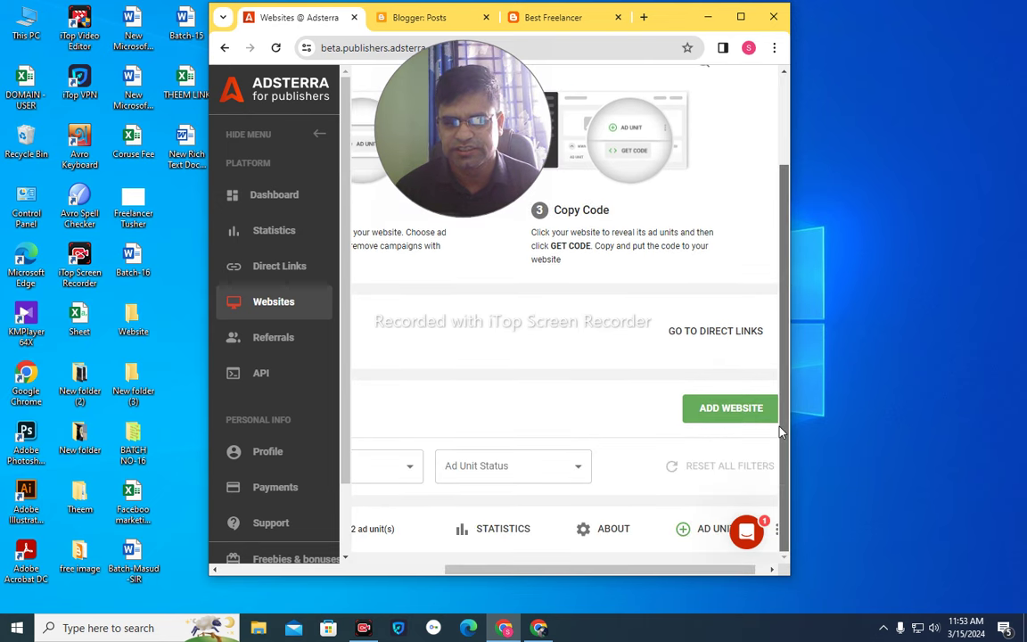
left_click_drag(581, 577, 592, 577)
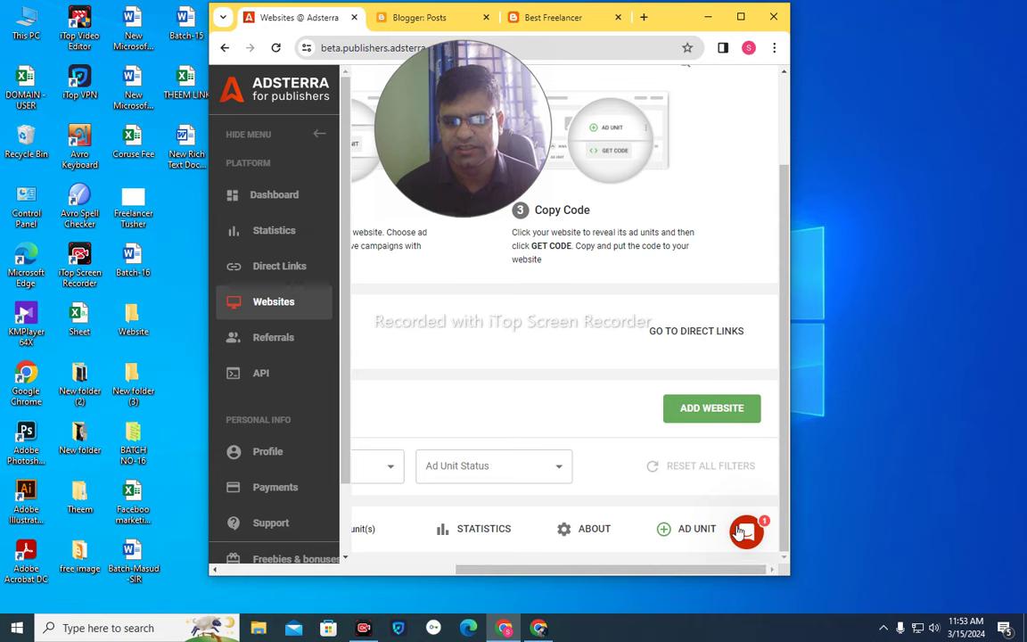
left_click(740, 16)
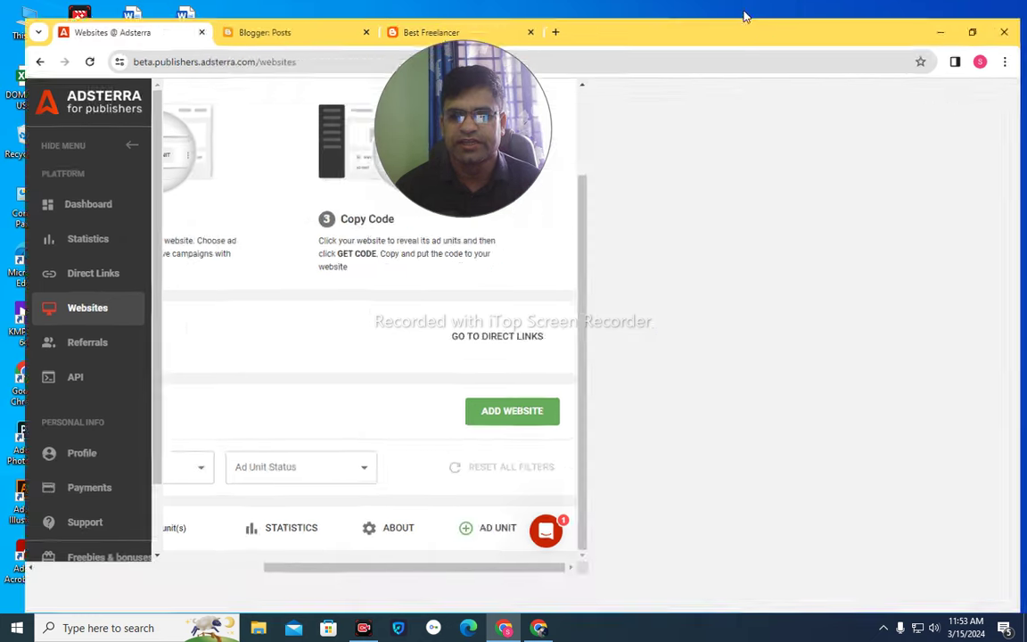
Add a Banner 468x60 ad unit to bestfreelancer2024.blogspot.com and acknowledge the submitted request
left_click(919, 581)
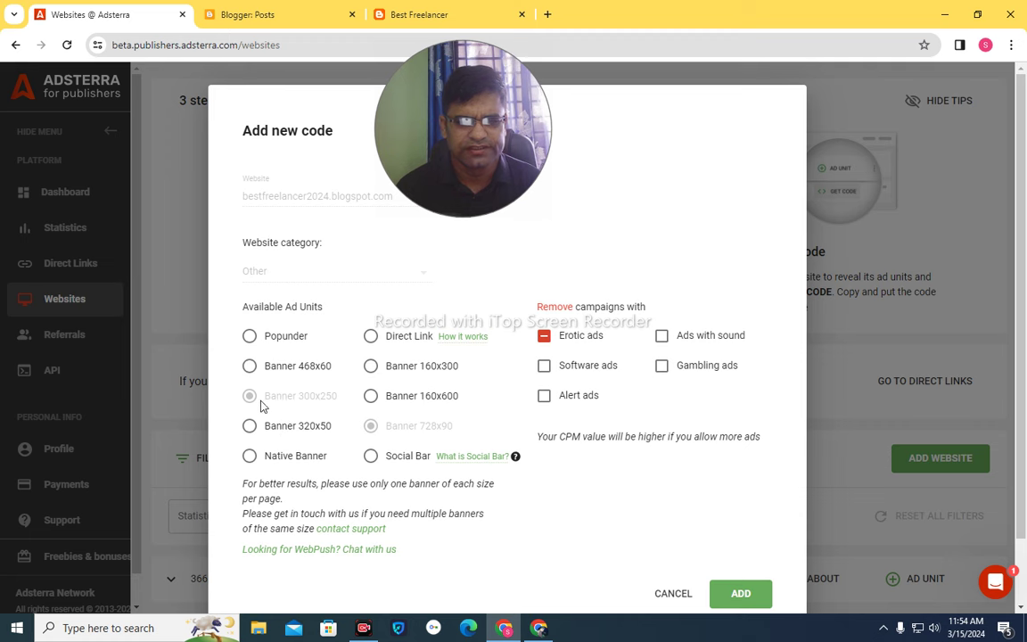
left_click(250, 368)
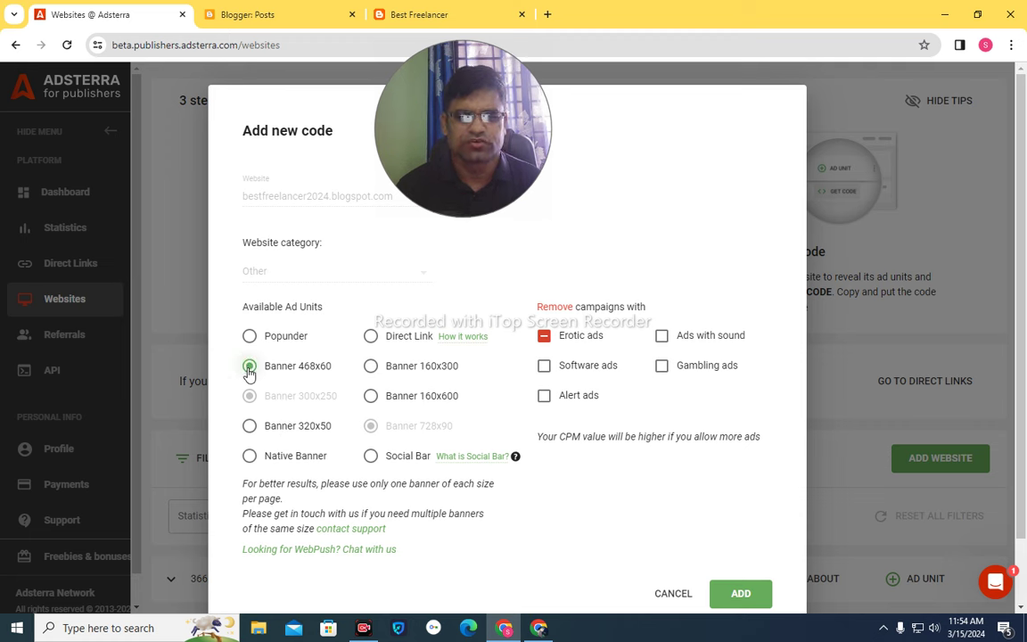
left_click(739, 594)
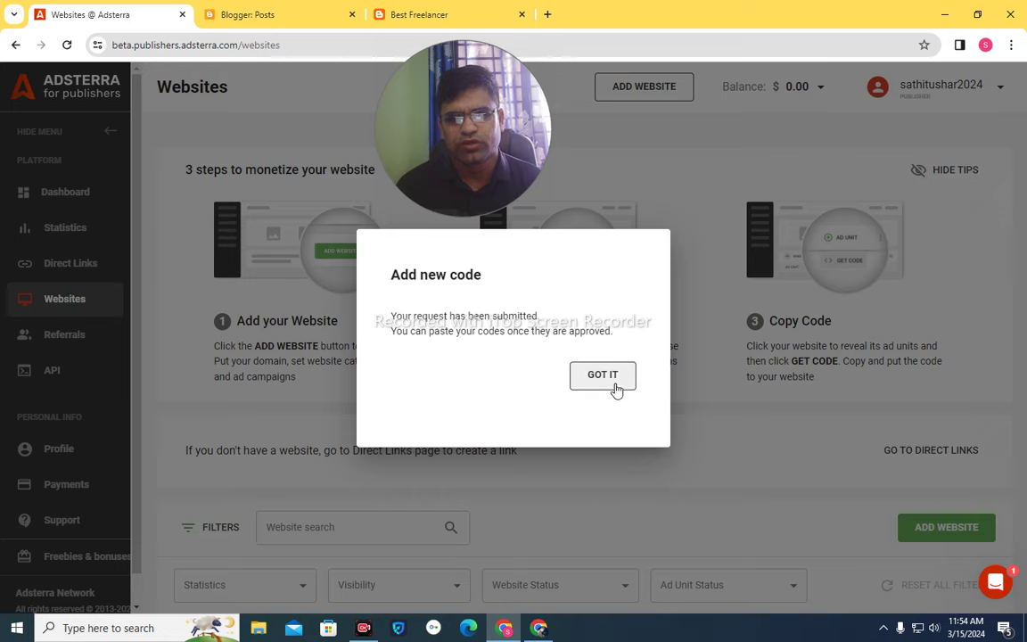
left_click(613, 383)
scroll(617, 524, "down", 1)
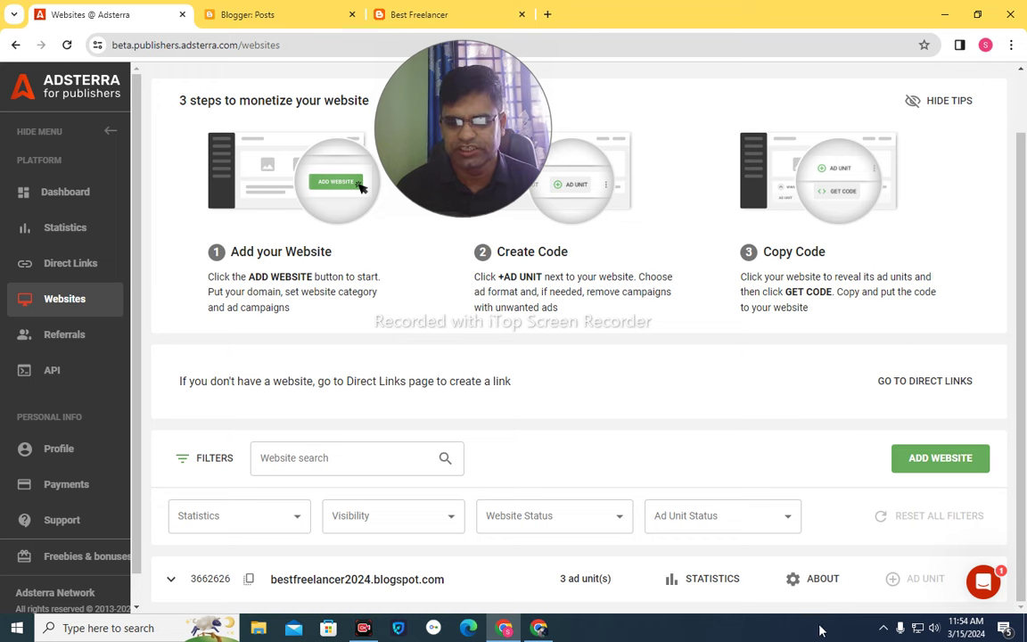
Capture the area around the blog's website entry, draw a red arrow to its expand arrow and discard the capture
left_click(883, 628)
left_click(912, 571)
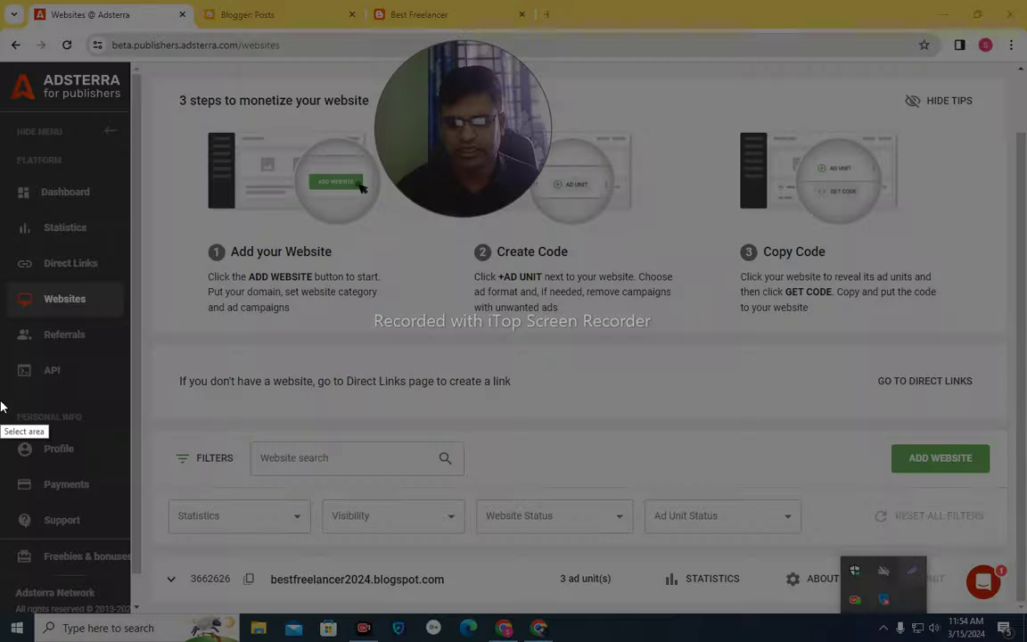
left_click_drag(32, 404, 618, 640)
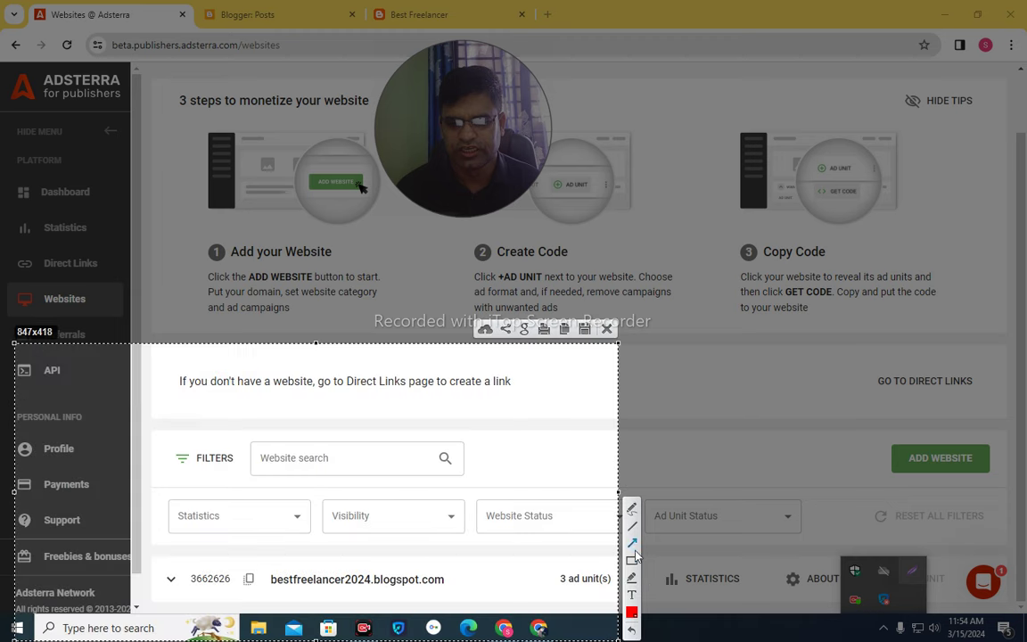
mouse_move(287, 369)
left_mouse_down()
mouse_move(201, 452)
mouse_move(179, 568)
left_mouse_up()
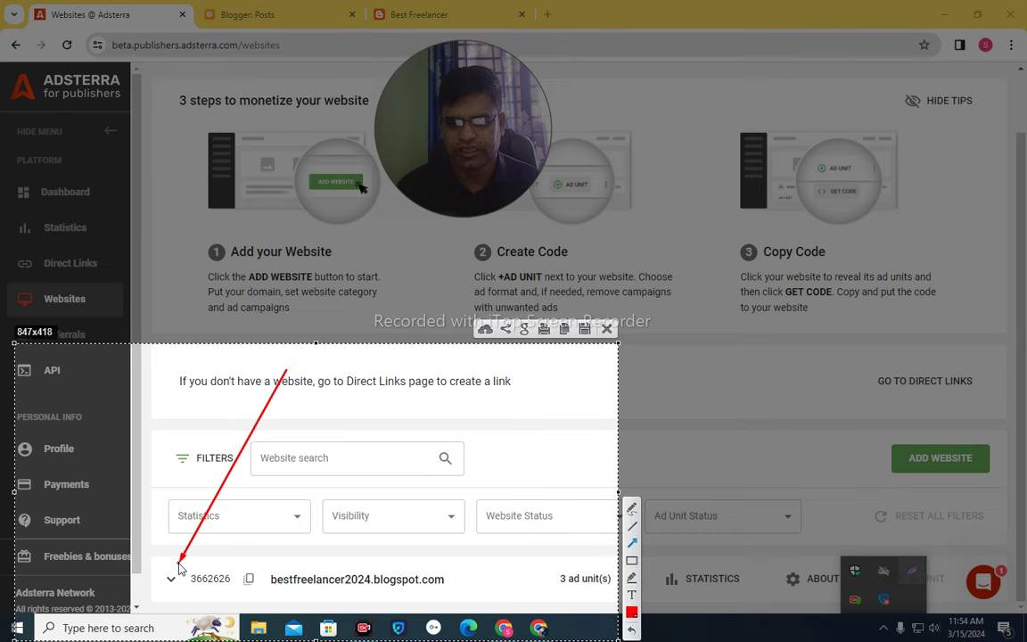
left_click(608, 329)
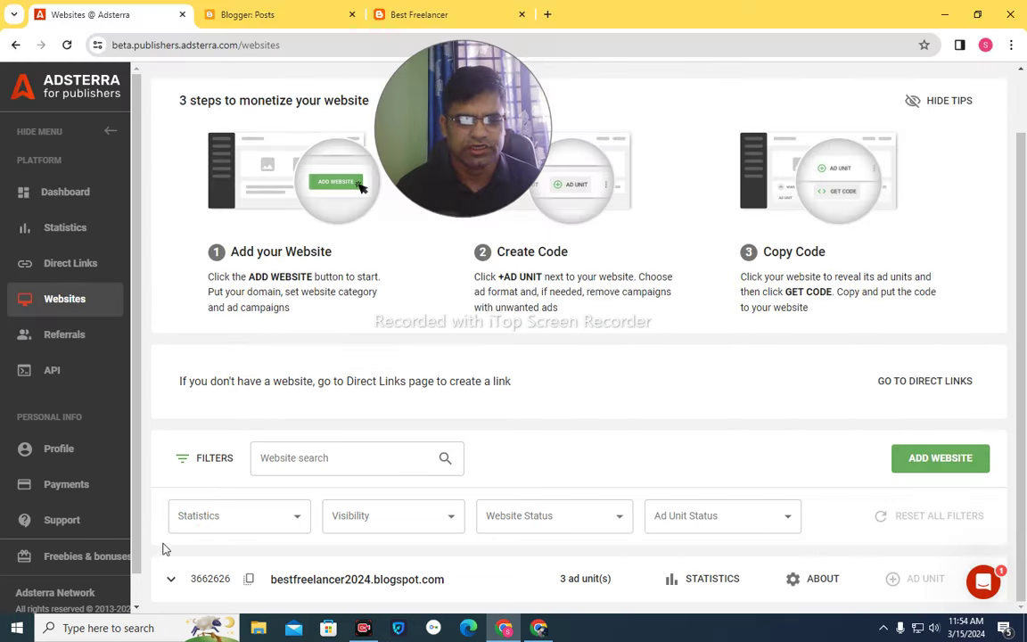
Reload the Websites page and expand the bestfreelancer2024.blogspot.com entry to check the status of its ad units
left_click(177, 576)
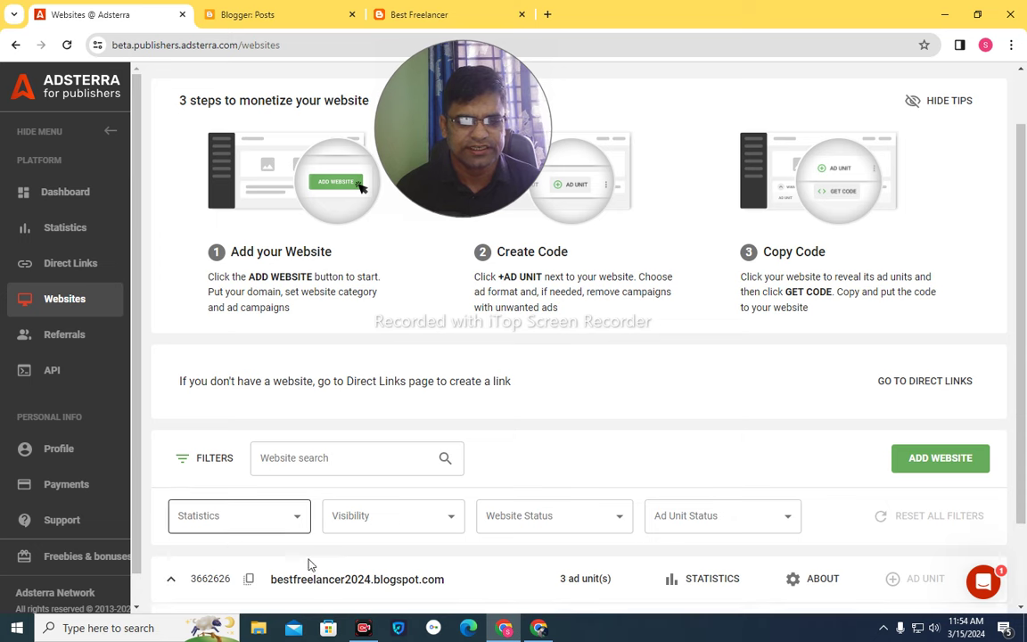
scroll(465, 576, "down", 1)
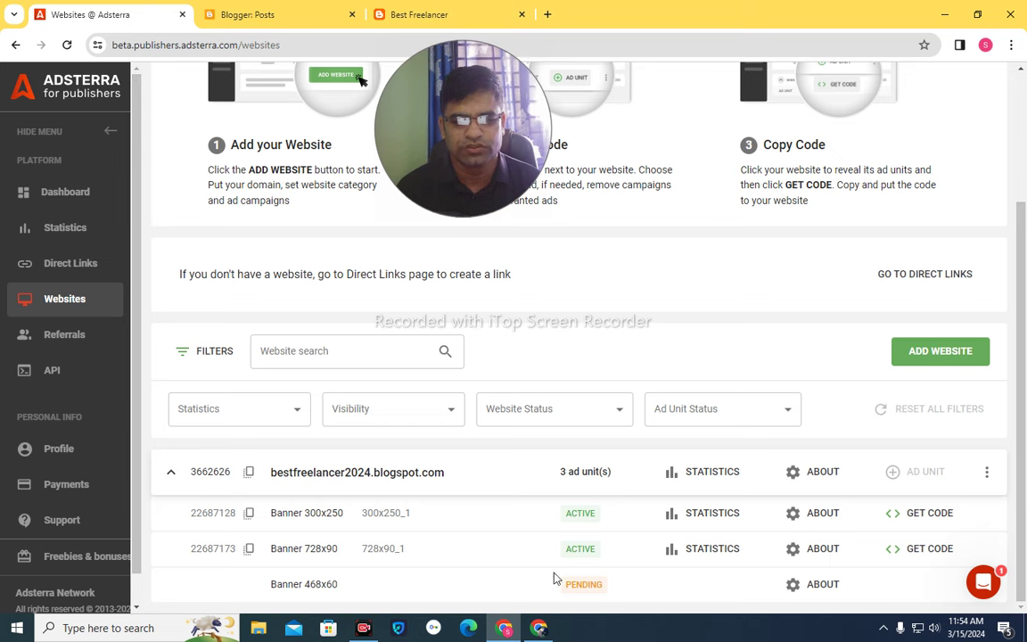
left_click(67, 45)
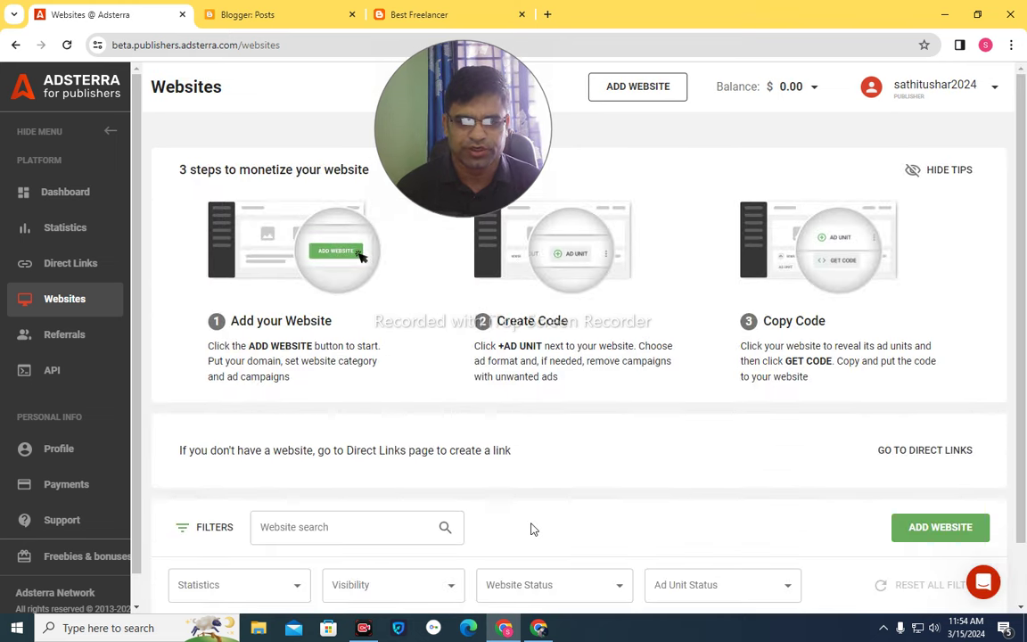
scroll(531, 529, "down", 1)
left_click(172, 580)
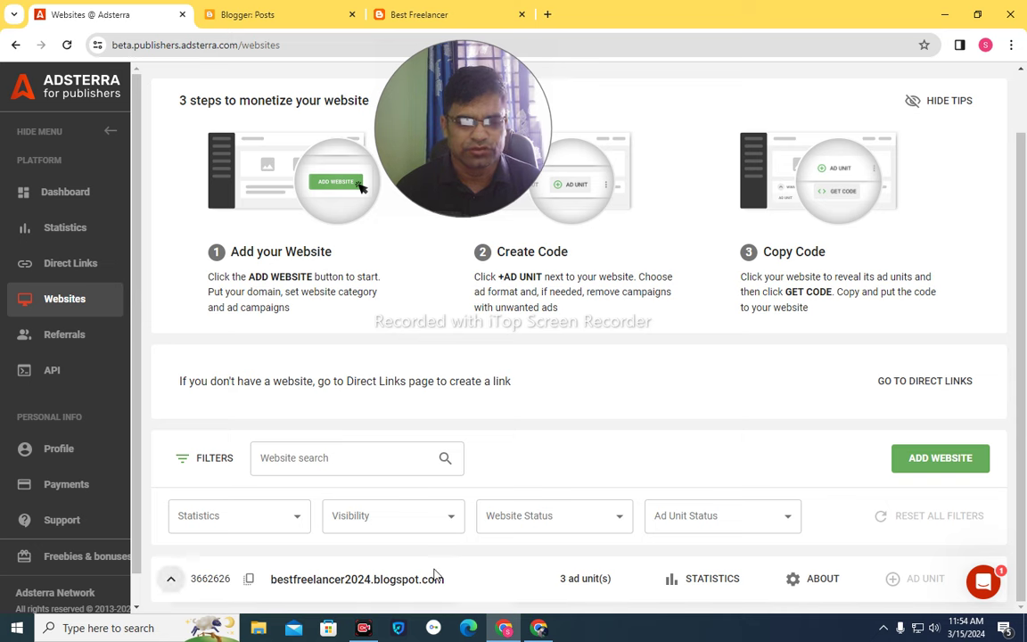
scroll(474, 577, "down", 1)
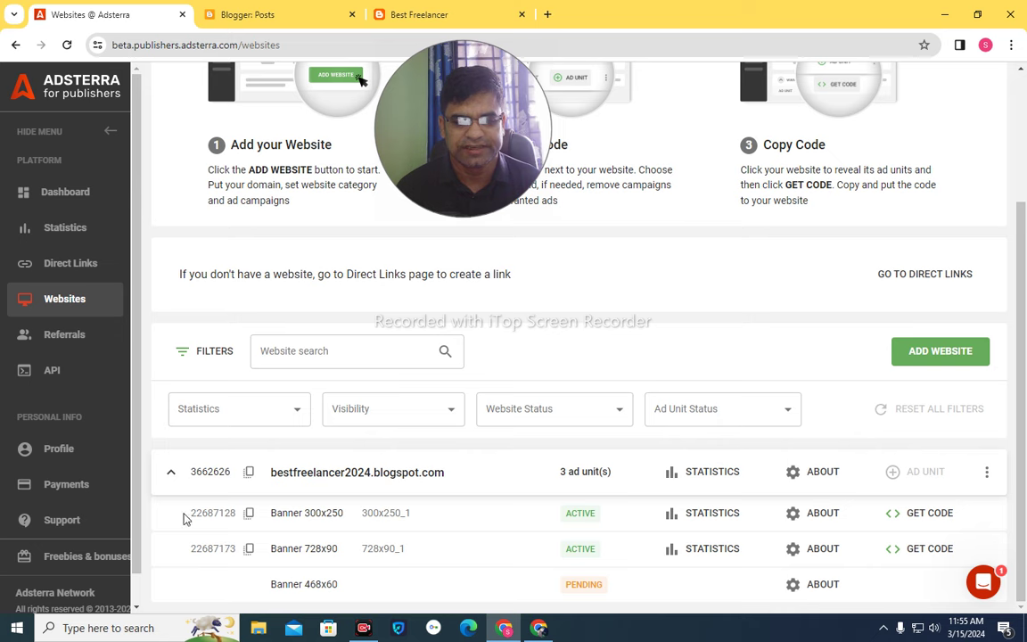
Get the ad code of the Banner 300x250 unit and copy the whole script
left_click(927, 514)
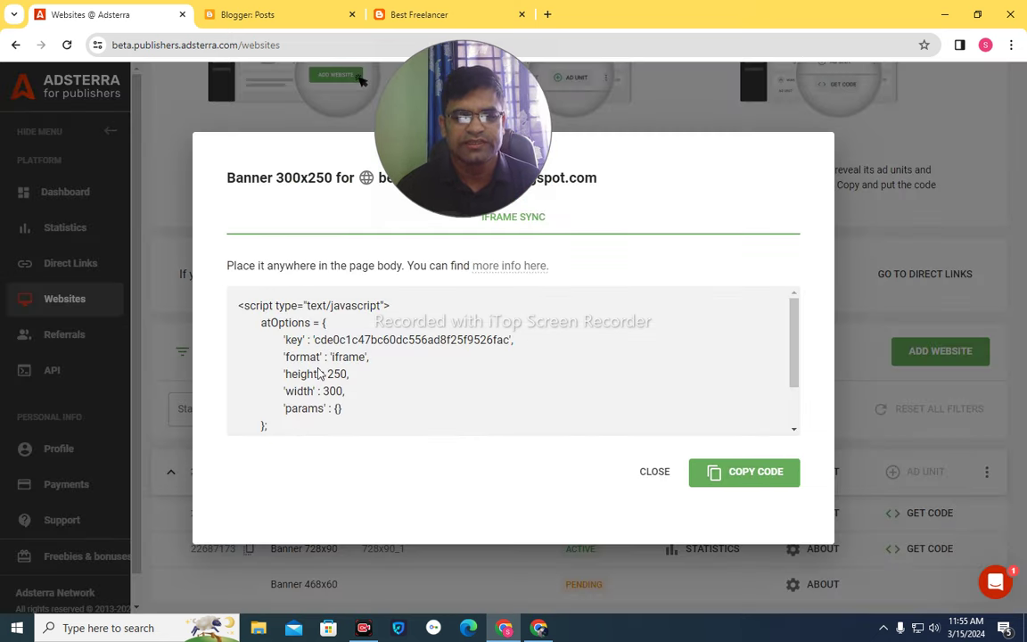
left_click(746, 480)
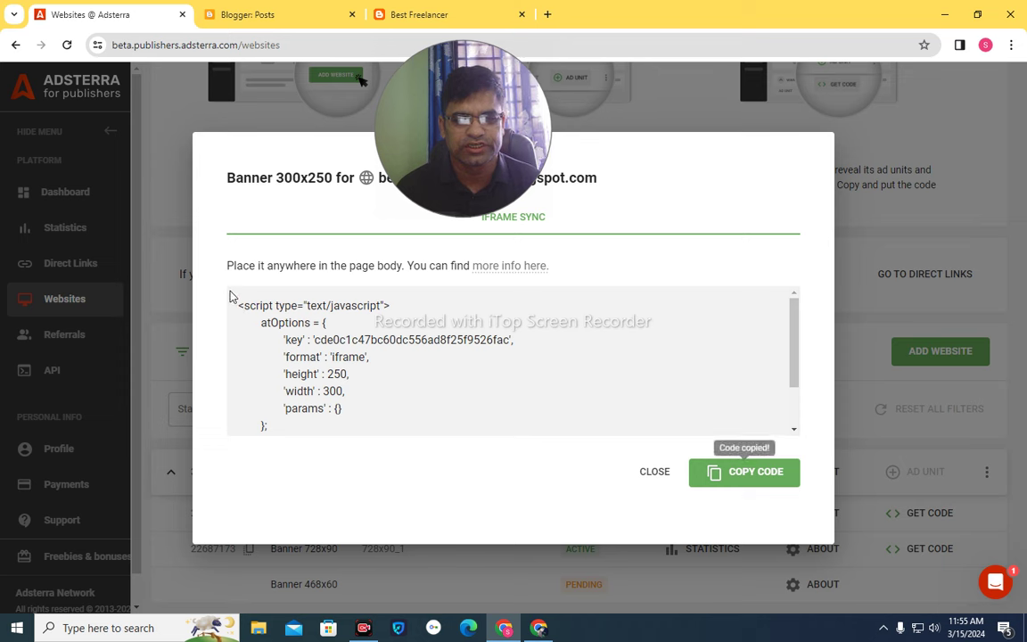
left_click_drag(230, 297, 367, 488)
right_click(273, 339)
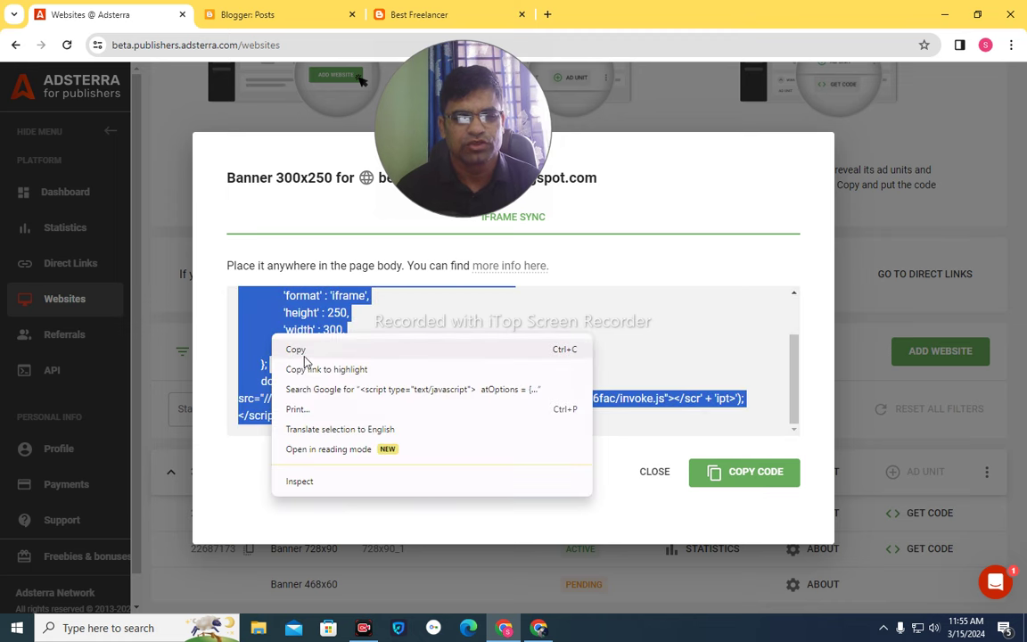
left_click(307, 357)
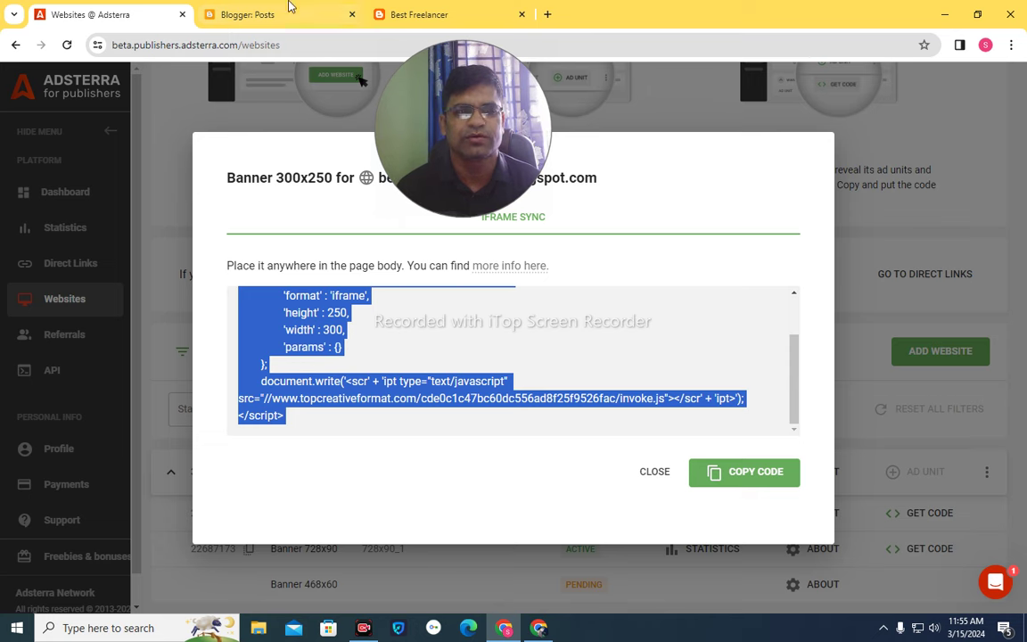
Open the published Facebook marketing post on the live Best Freelancer blog and look over its page
left_click(290, 9)
left_click_drag(399, 145, 804, 395)
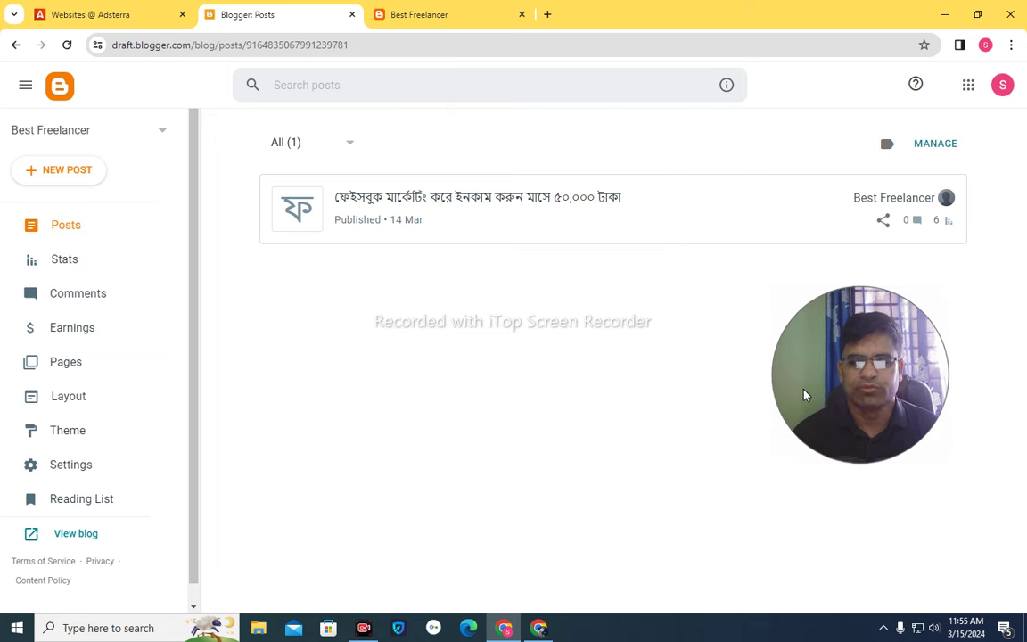
left_click(439, 16)
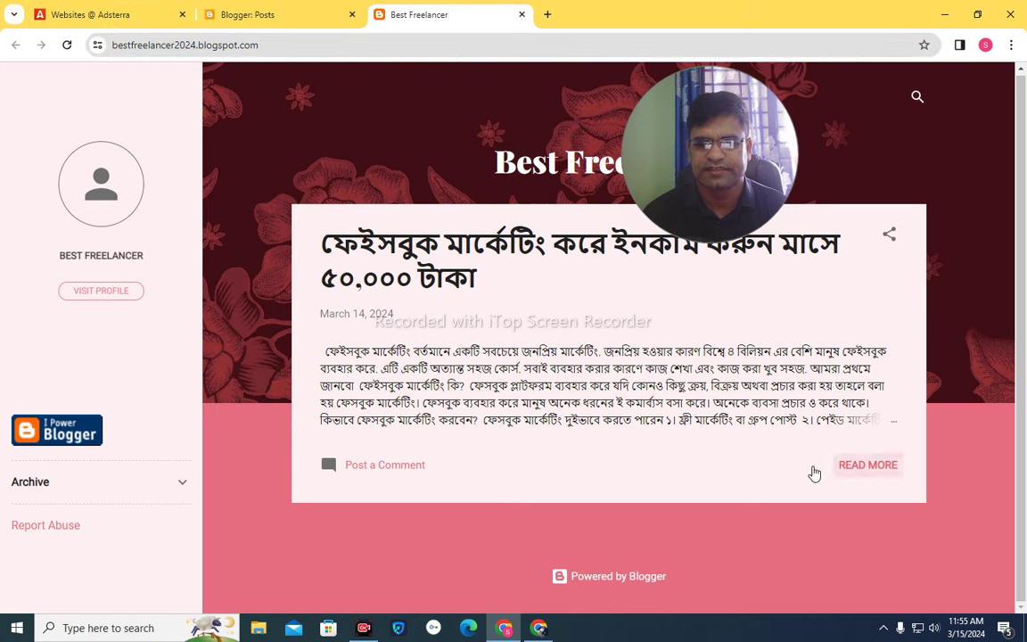
left_click(860, 468)
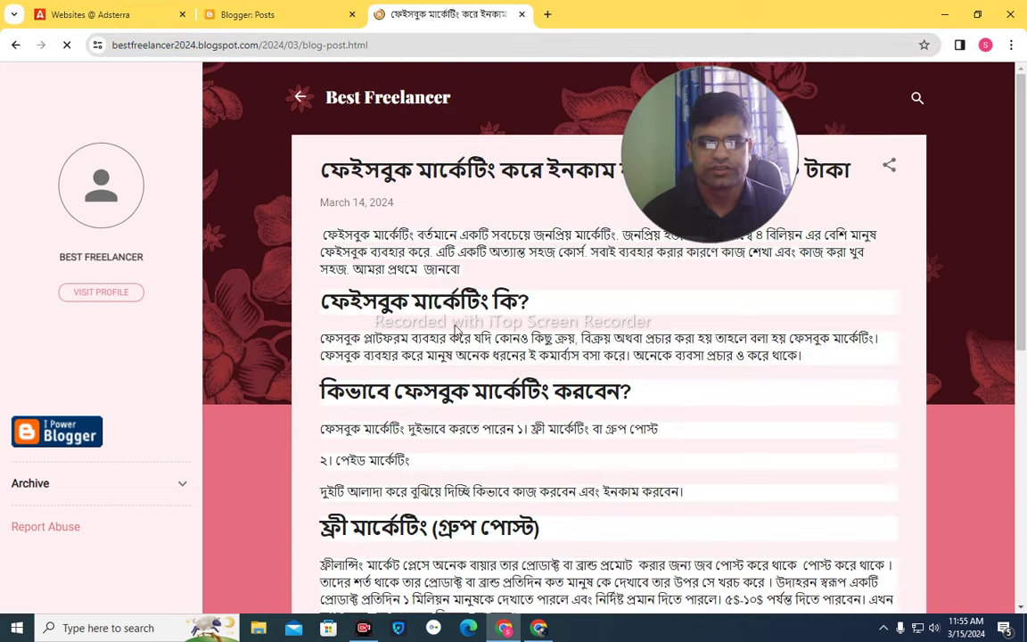
scroll(536, 436, "down", 3)
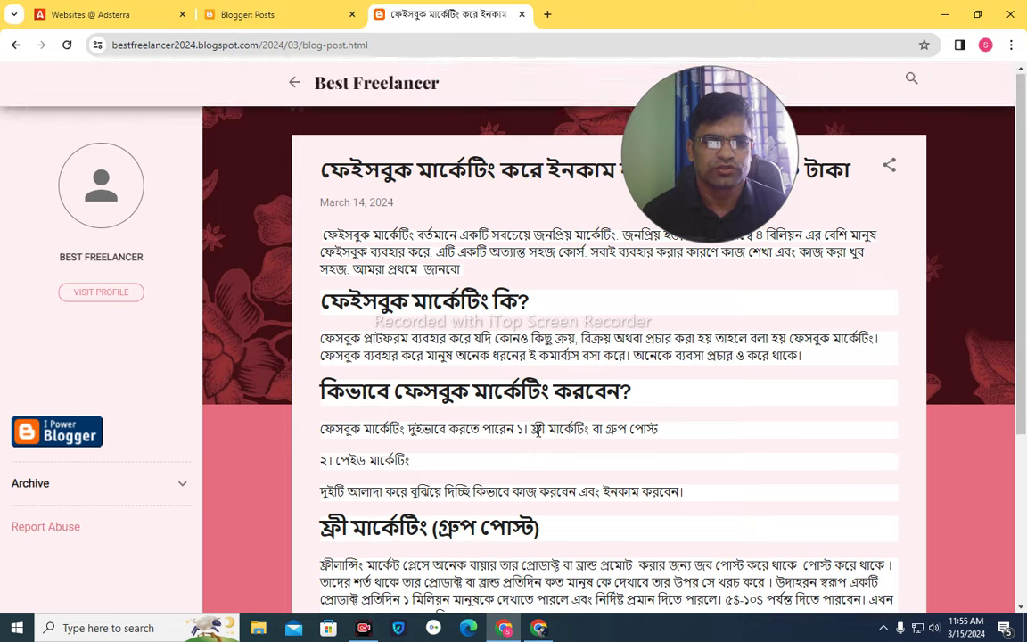
In the Blogger layout, add an HTML/JavaScript gadget titled AD-1 to Sidebar (top) with the copied banner code and save it
left_click(295, 15)
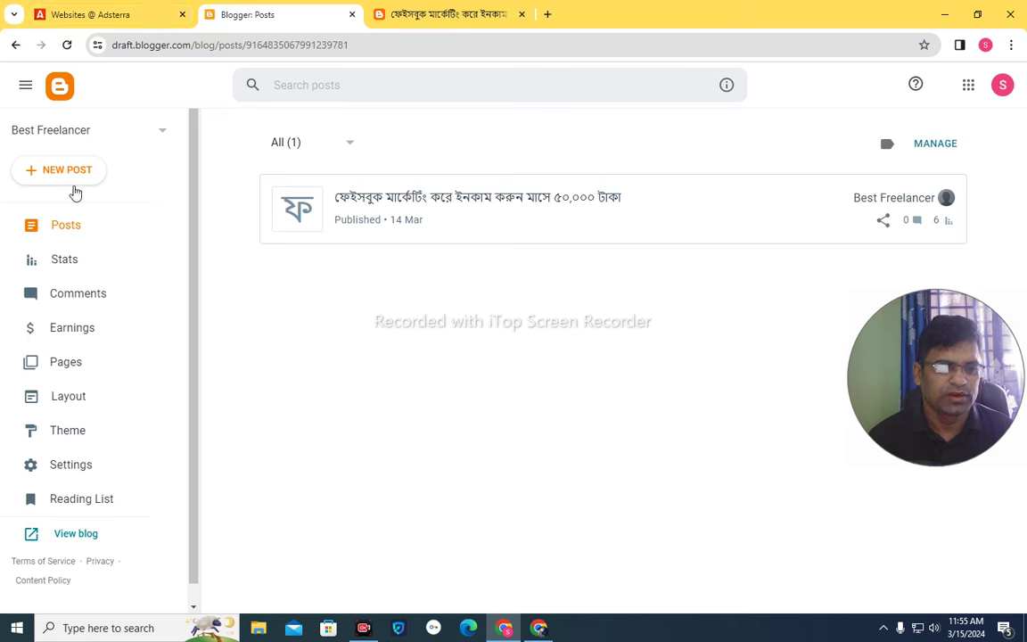
left_click(77, 403)
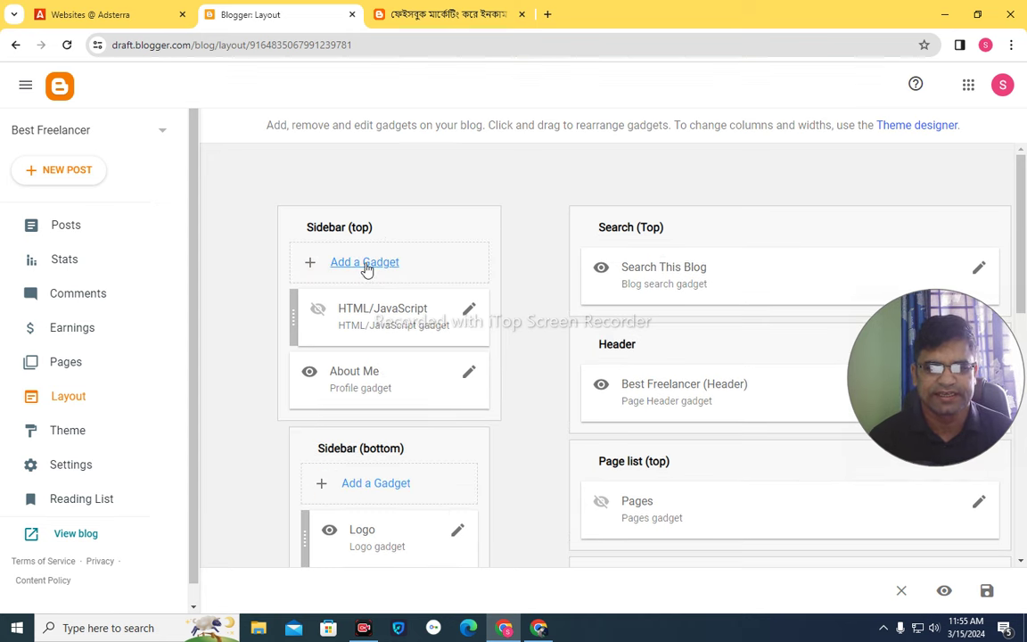
left_click(365, 263)
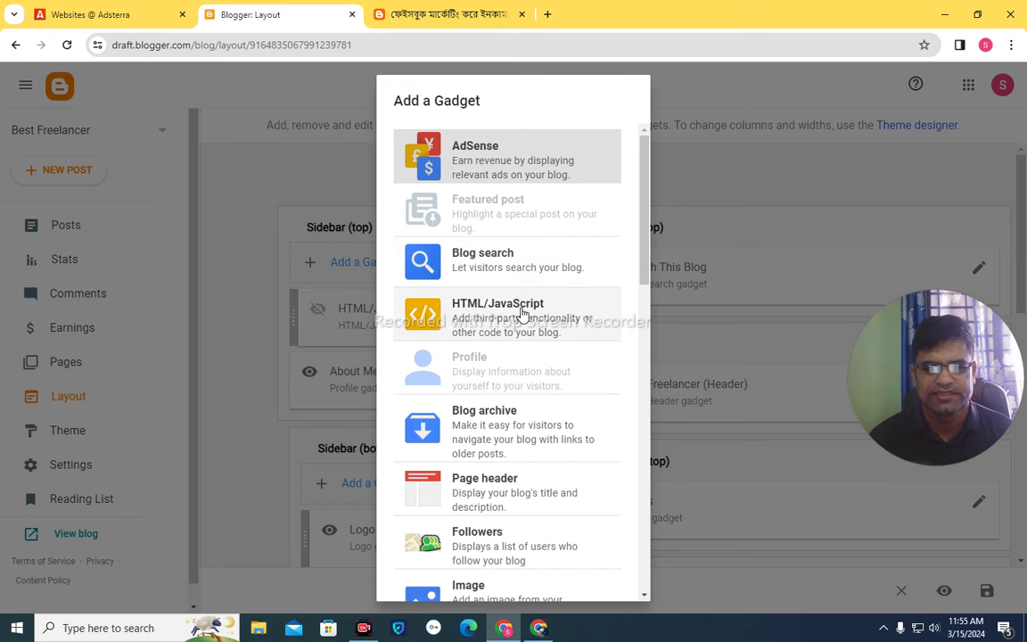
left_click(523, 314)
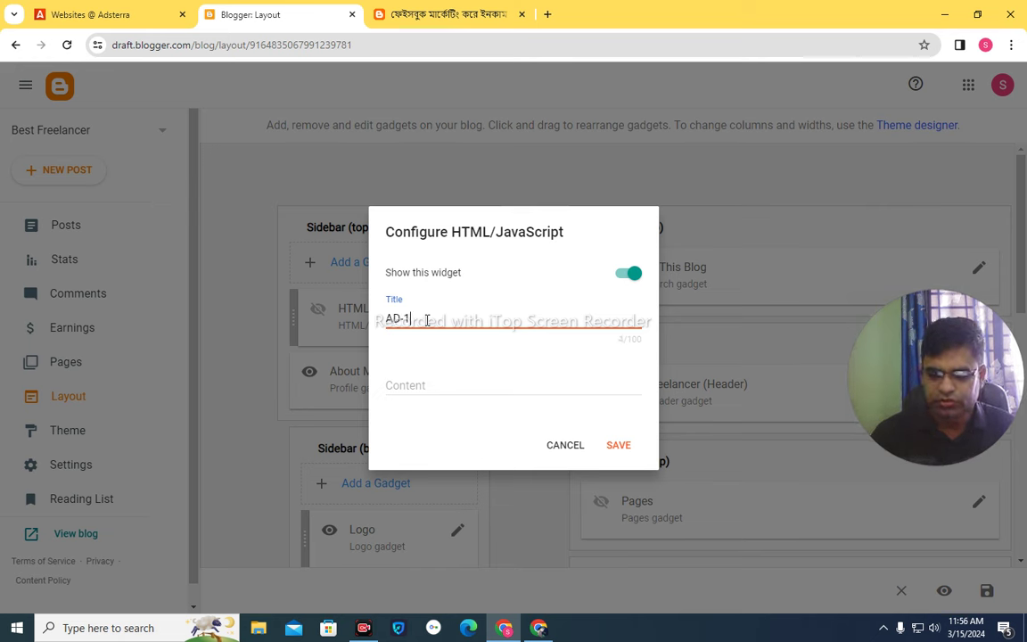
left_click(441, 388)
right_click(442, 393)
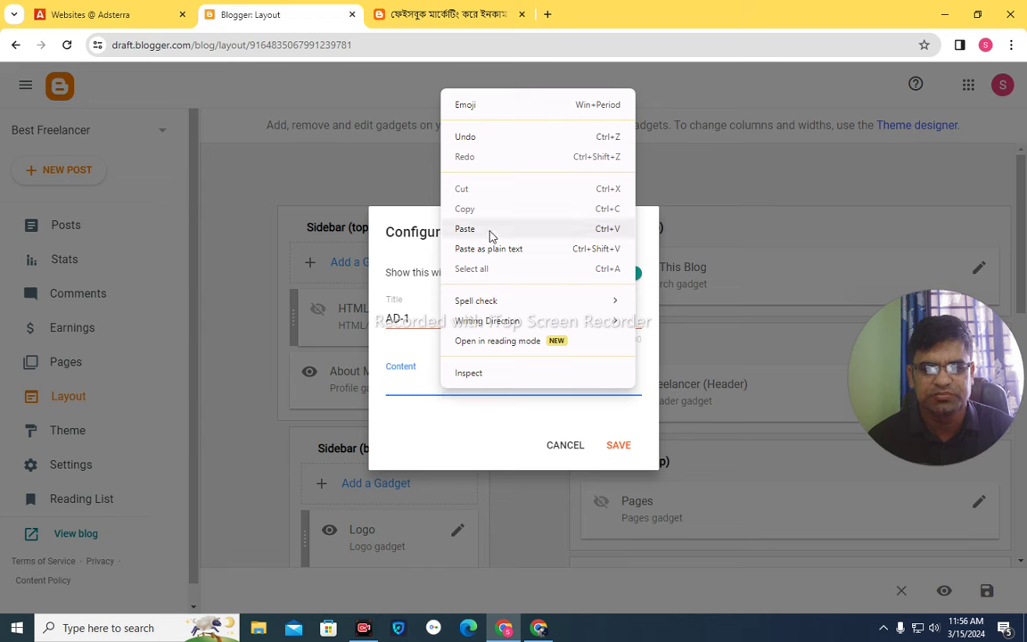
left_click(489, 232)
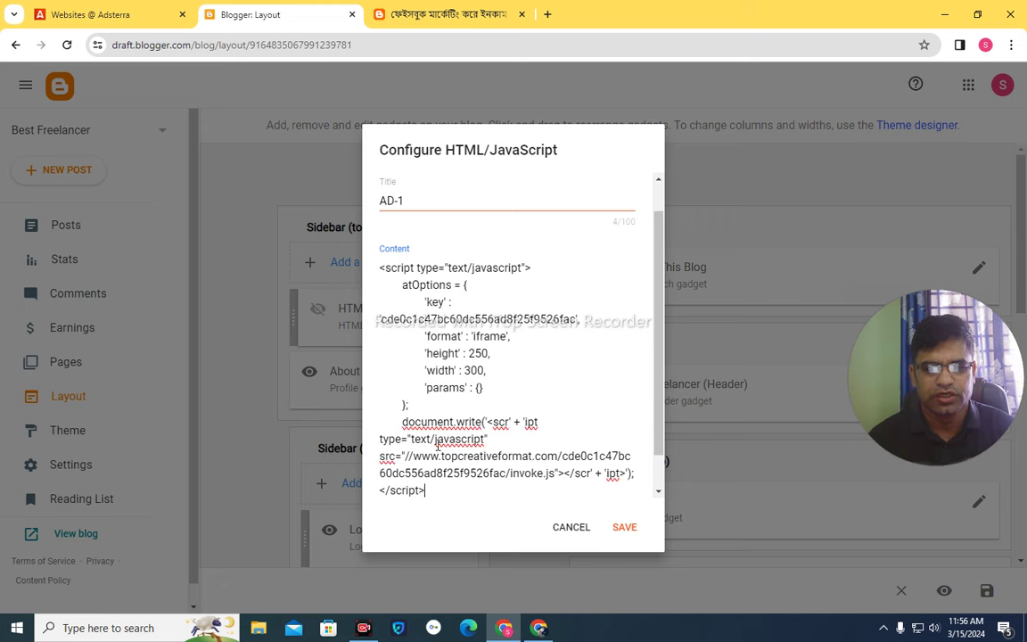
left_click(624, 528)
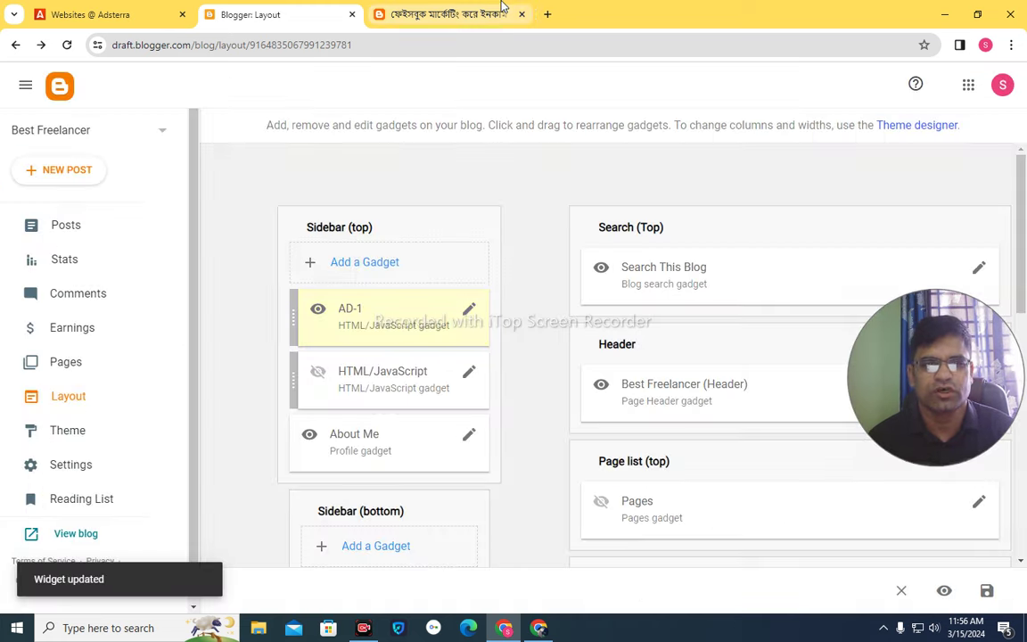
Check the live blog post's sidebar for the AD-1 banner and return to the Blogger layout
left_click(502, 7)
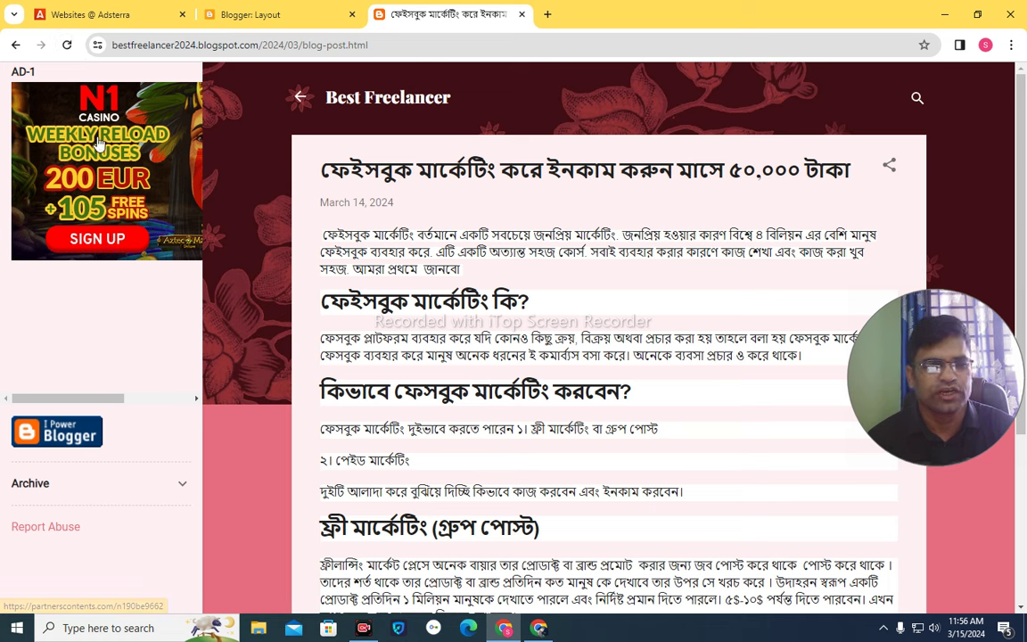
left_click(245, 15)
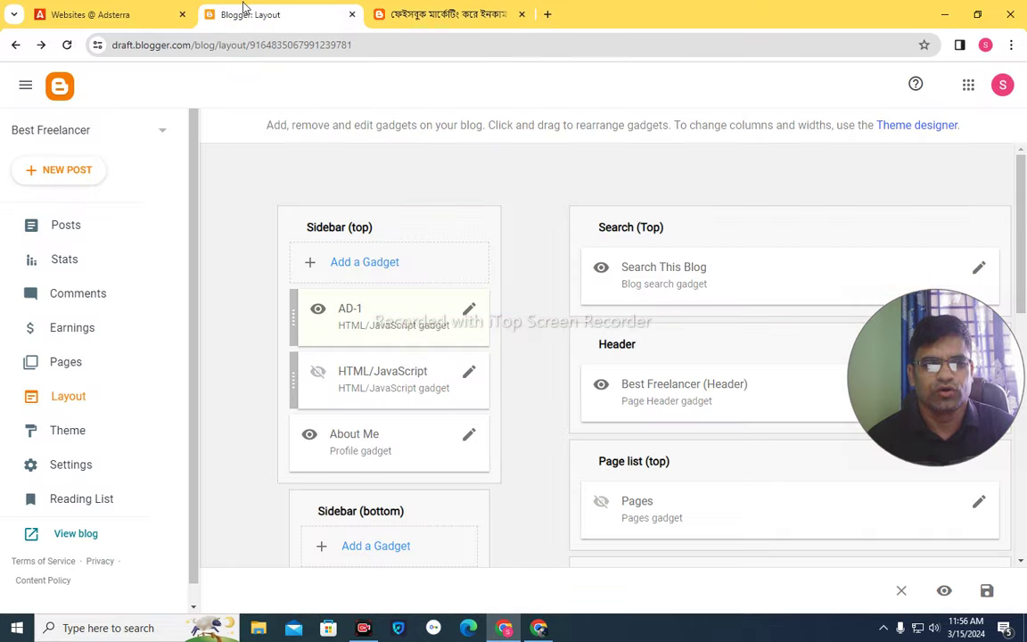
Refresh the blog's ad unit list on Adsterra's Websites page and copy the Banner 300x250 code again
left_click(147, 9)
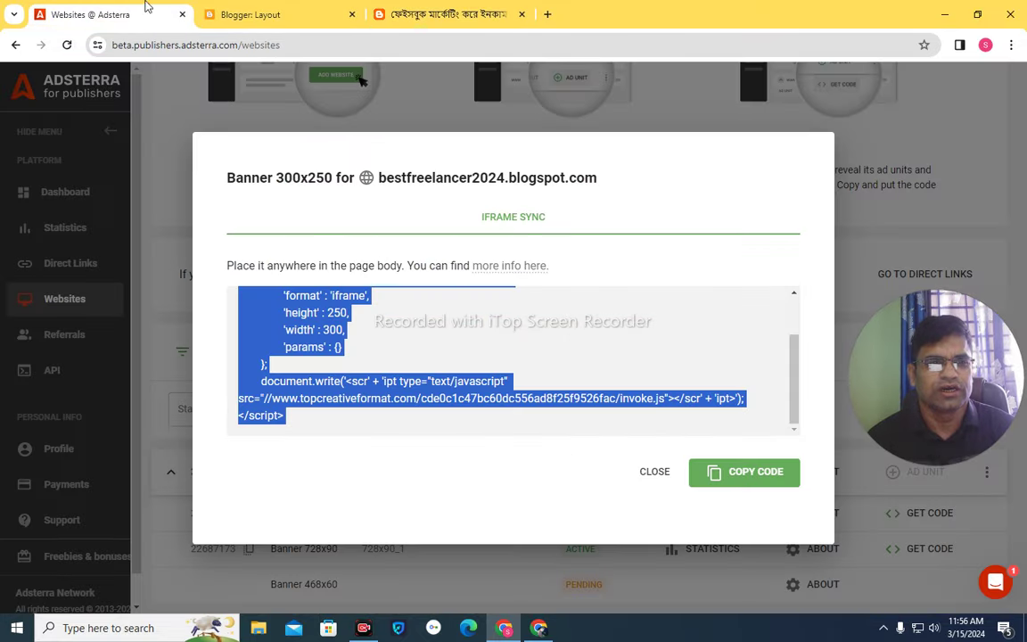
left_click(656, 475)
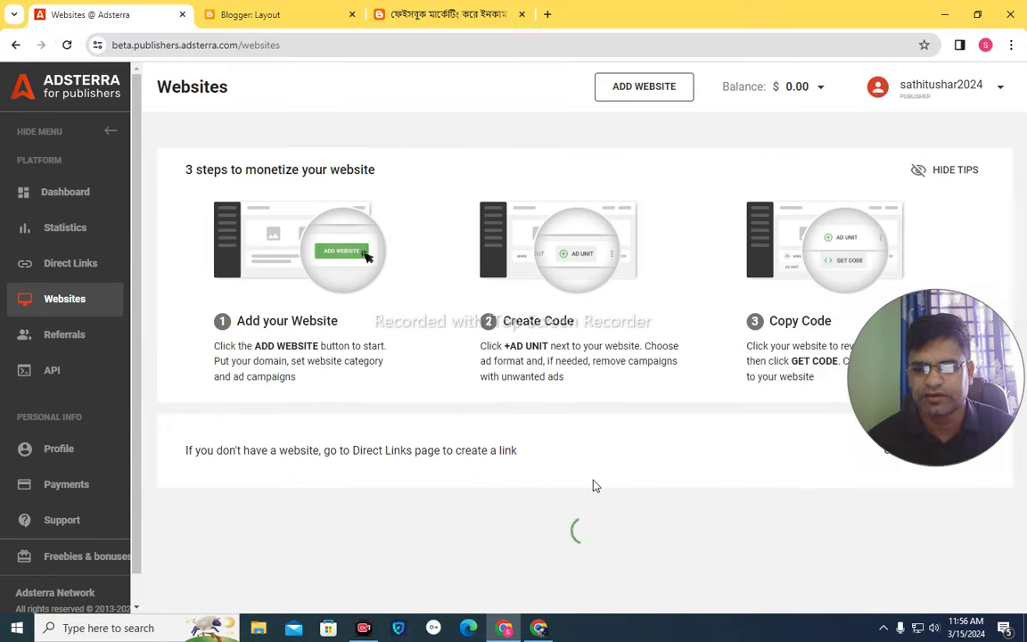
scroll(610, 554, "down", 1)
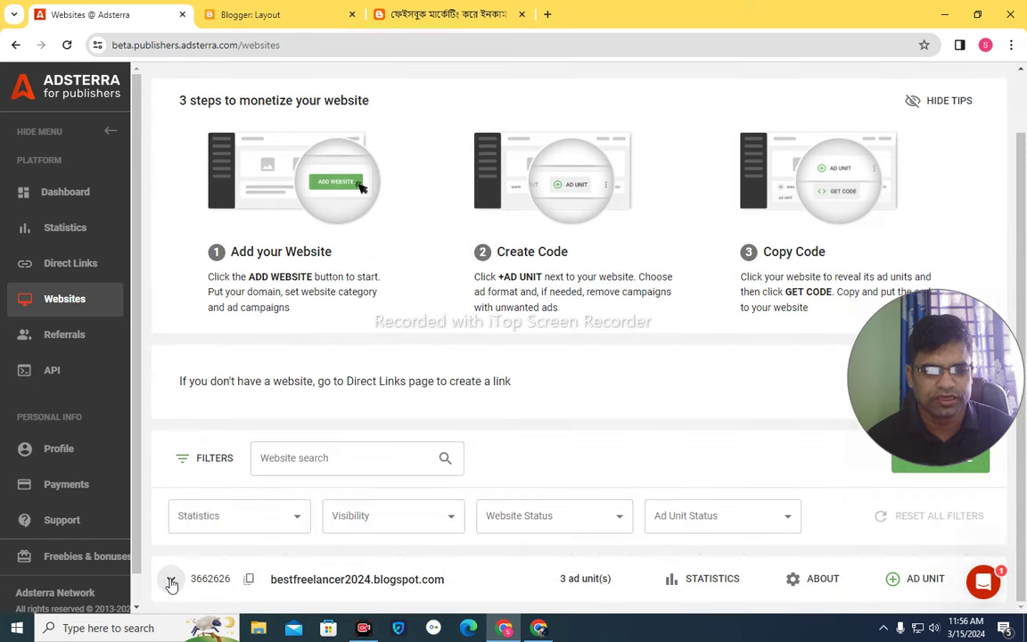
scroll(412, 558, "down", 1)
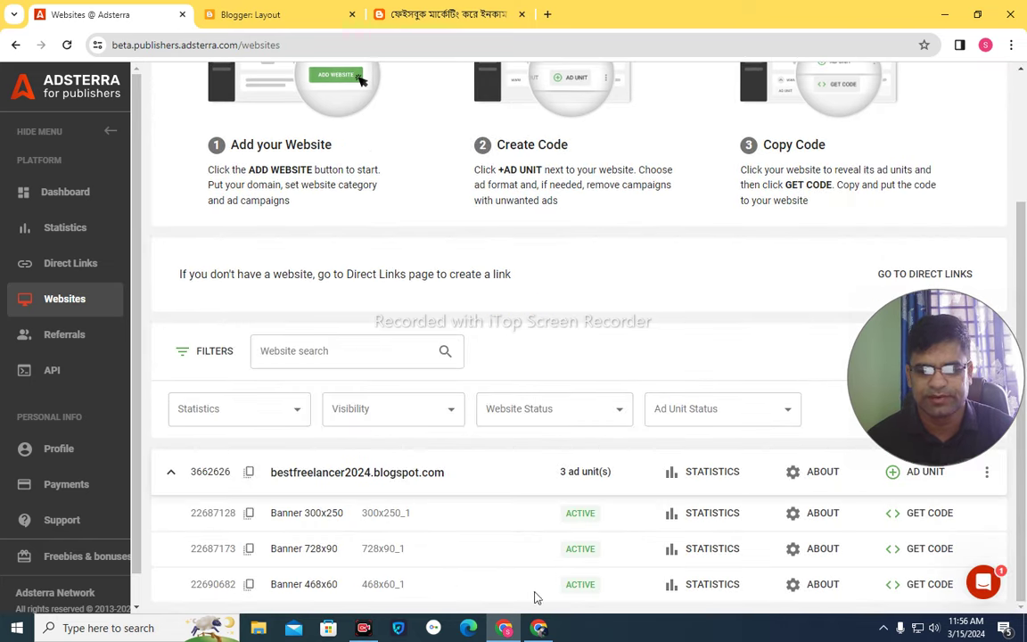
left_click(928, 516)
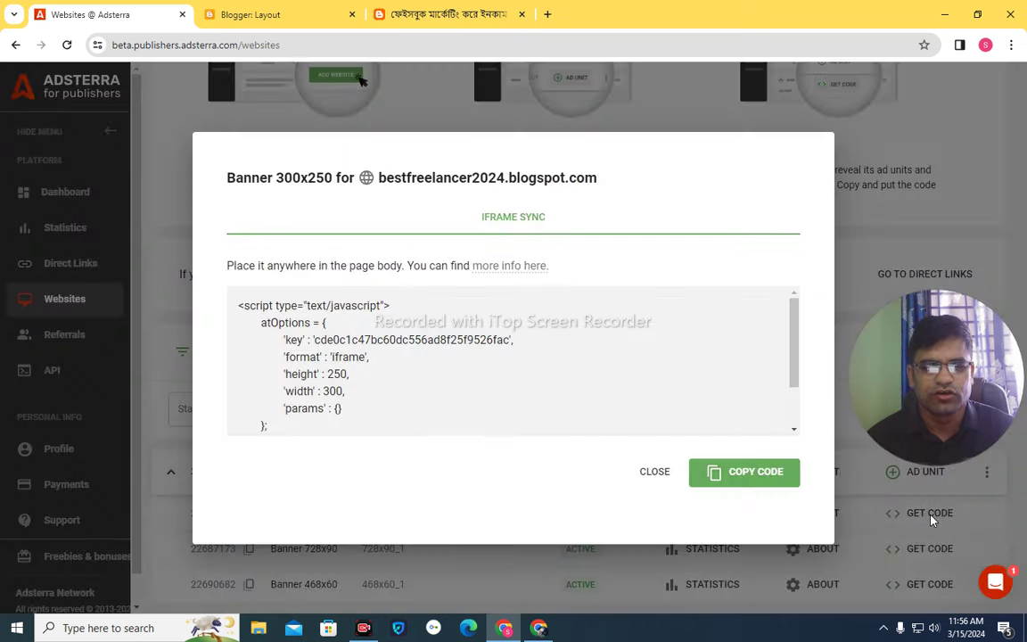
left_click(729, 486)
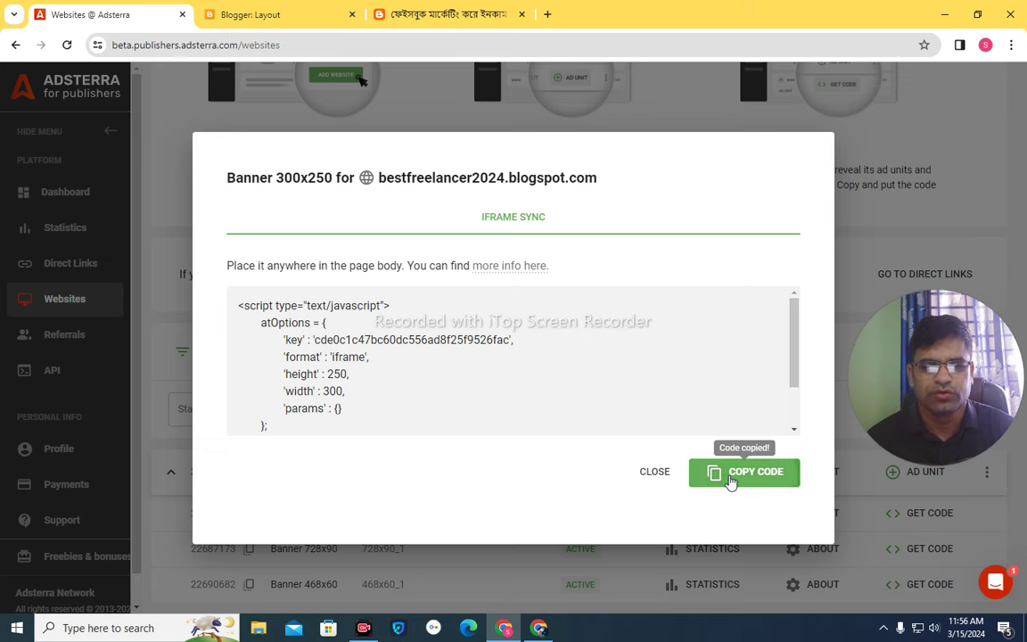
Return to the Blogger layout and locate the Sidebar (bottom) section
left_click(268, 15)
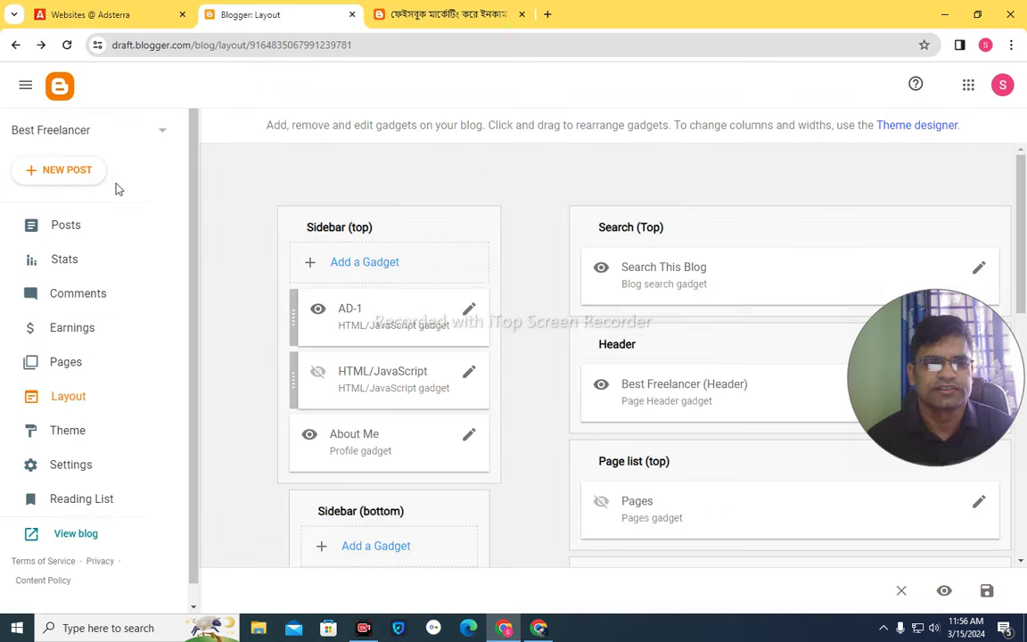
scroll(397, 427, "down", 2)
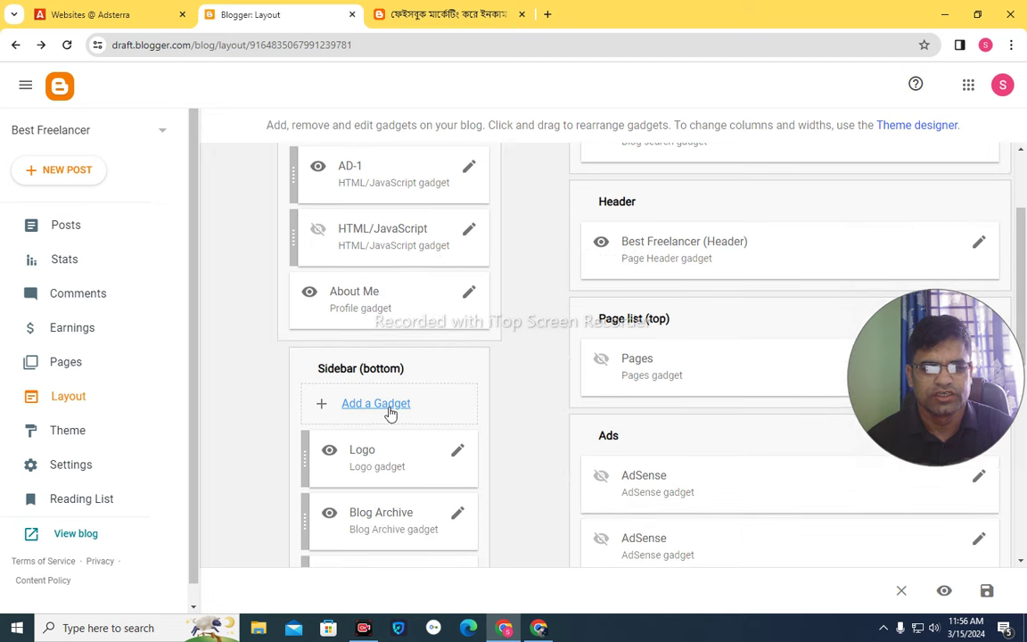
left_click(379, 406)
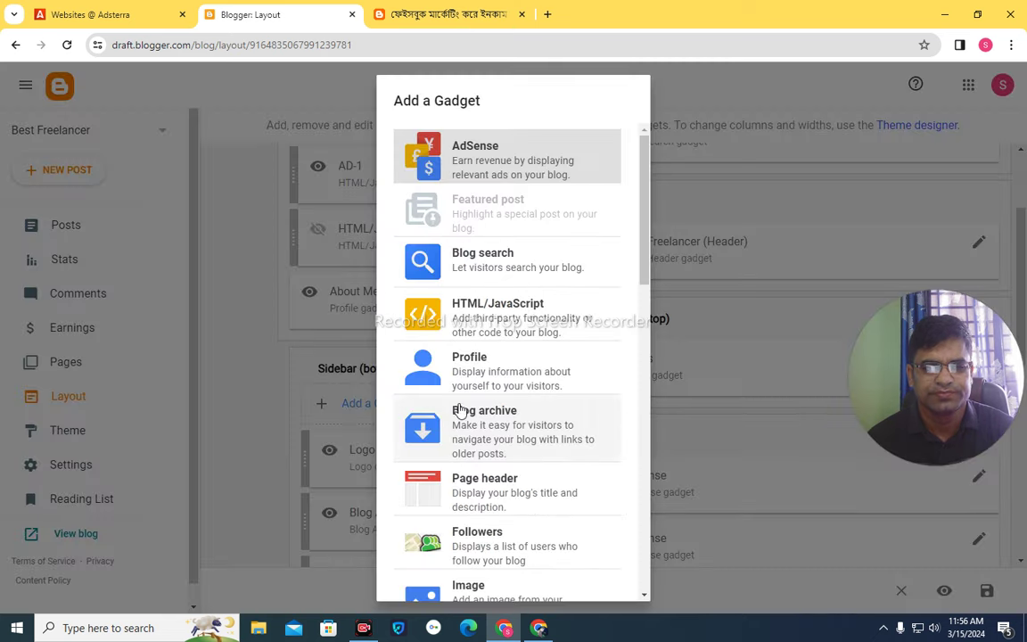
left_click(521, 375)
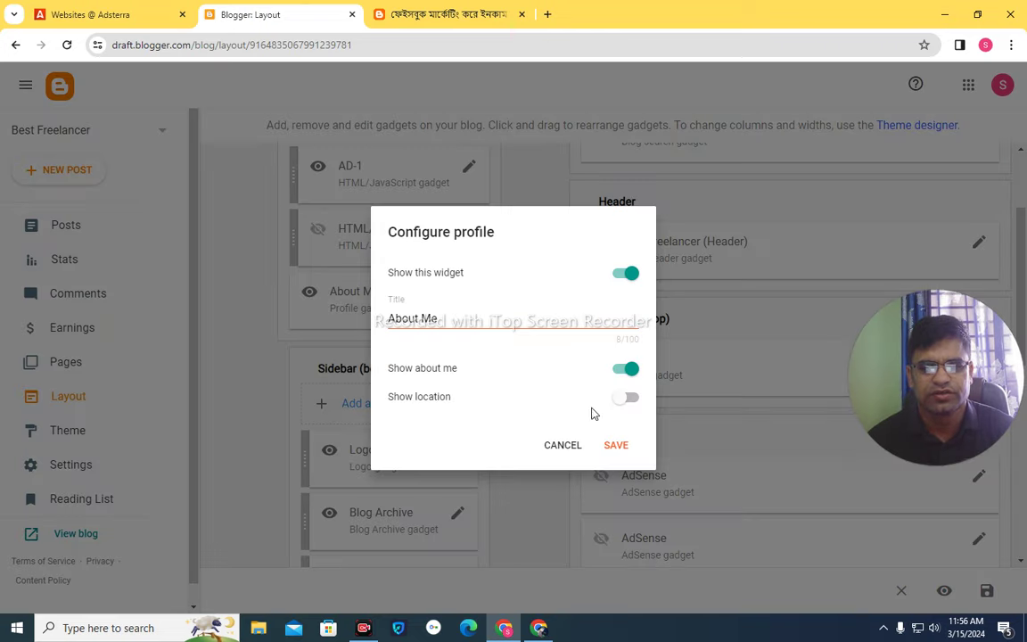
left_click(560, 446)
Add an HTML/JavaScript gadget titled AD-2 to Sidebar (bottom) with the copied Banner 300x250 code and save it
left_click(379, 408)
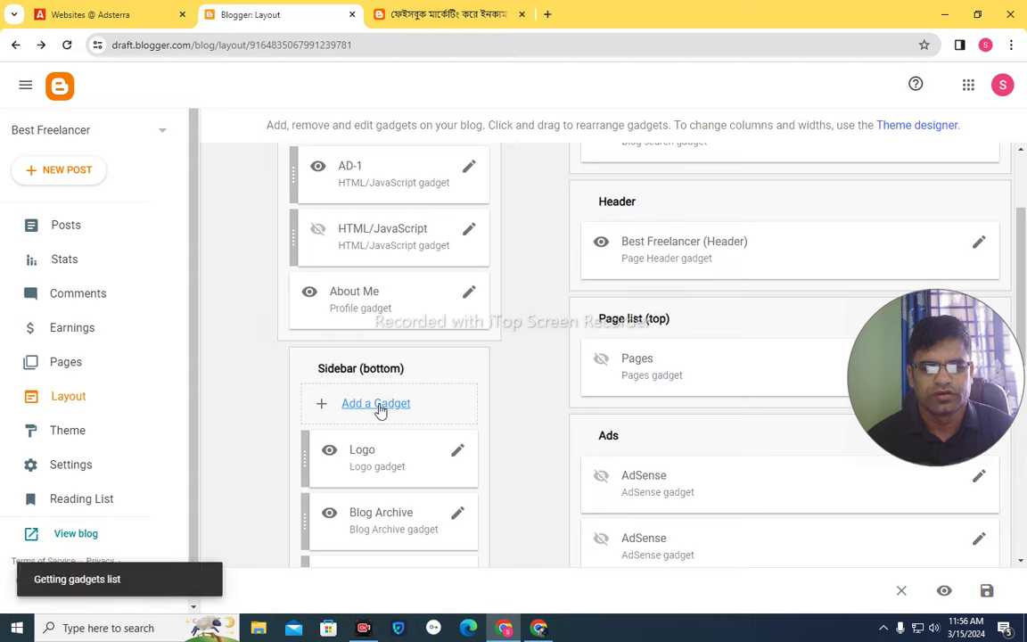
left_click(499, 314)
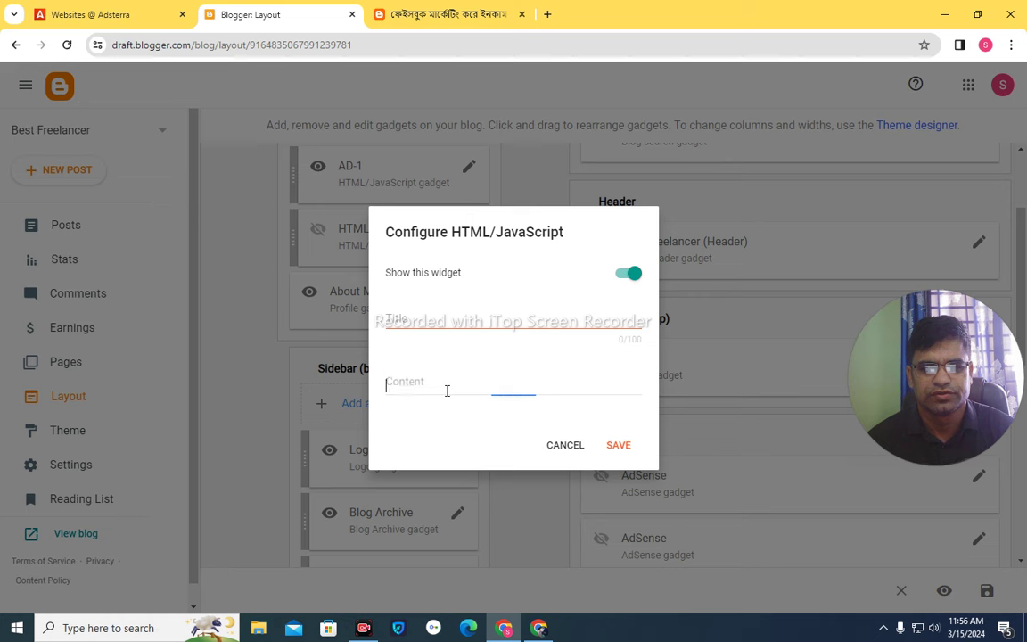
right_click(447, 391)
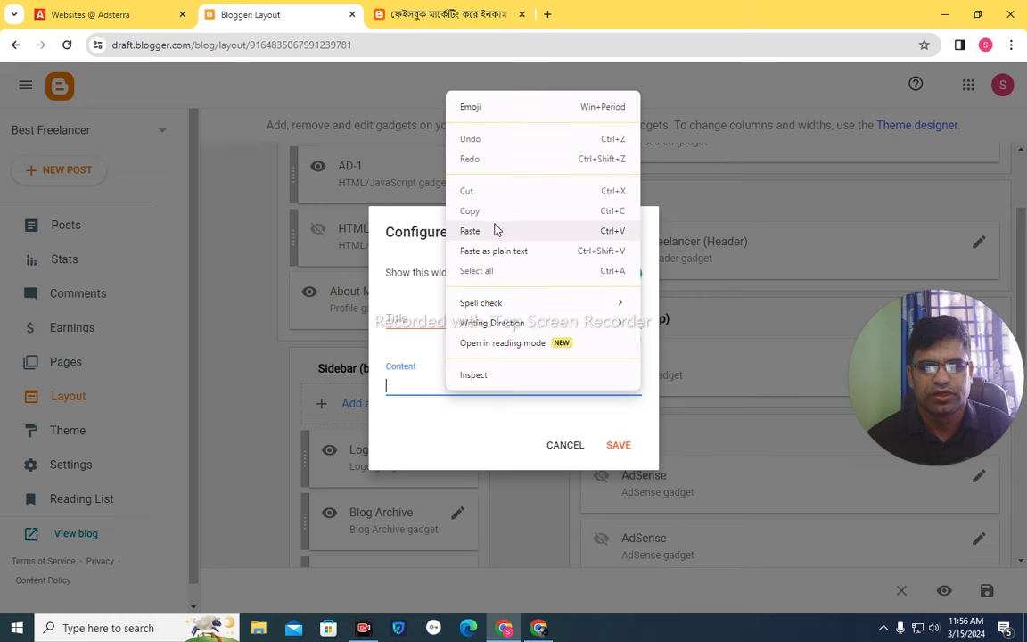
left_click(495, 229)
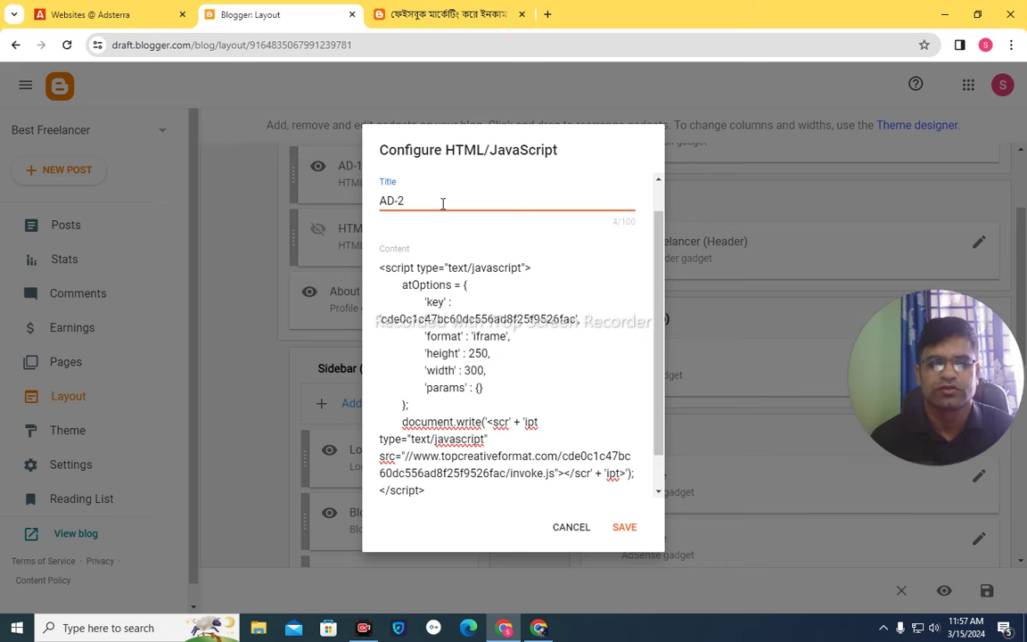
left_click(625, 527)
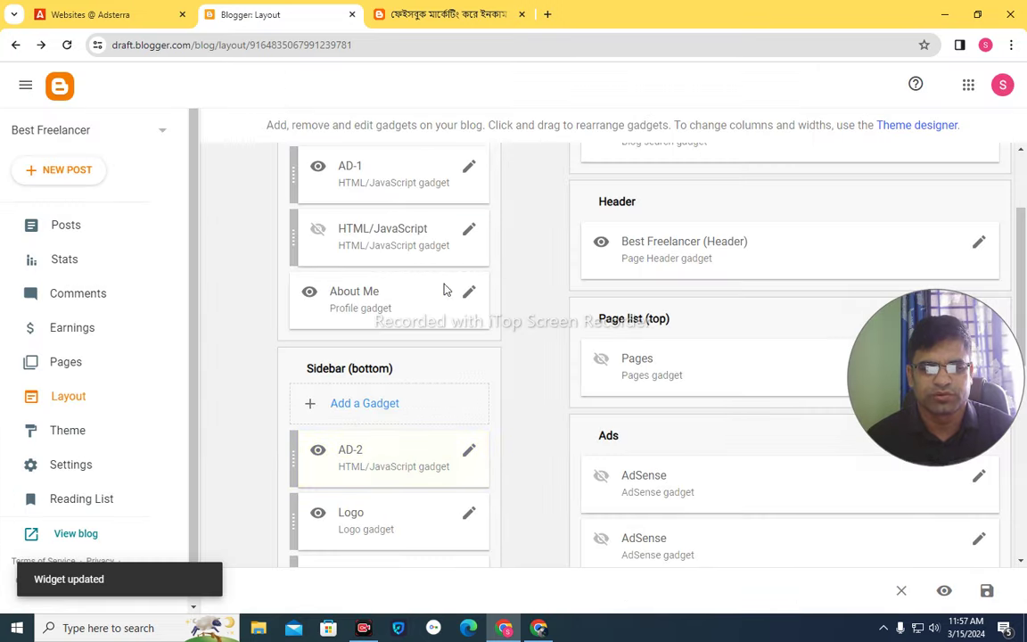
Reload the live Facebook marketing post and check its sidebar for the AD-2 banner
left_click(467, 27)
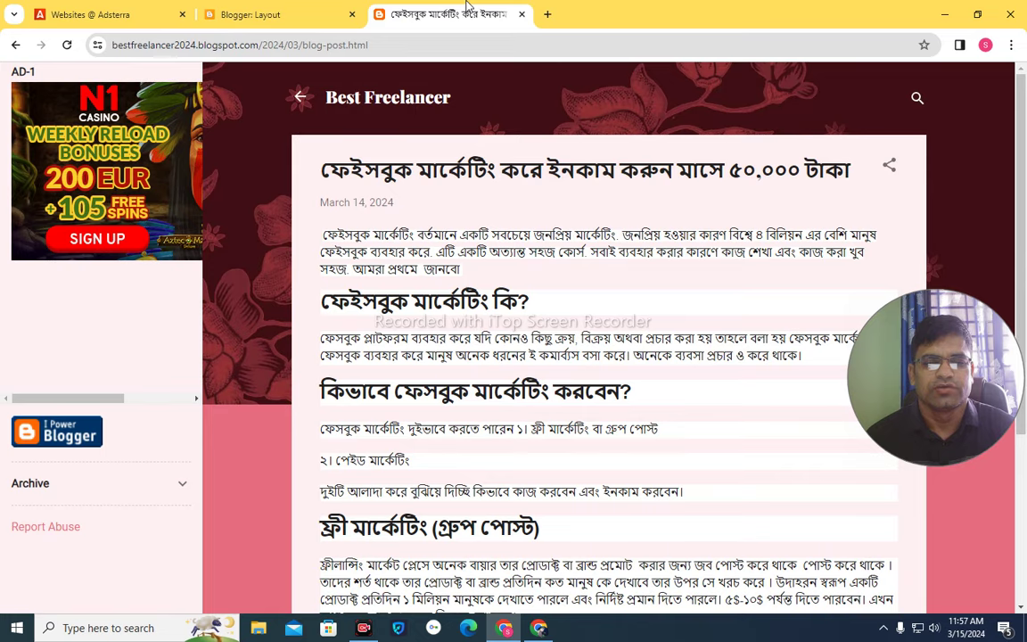
left_click(67, 44)
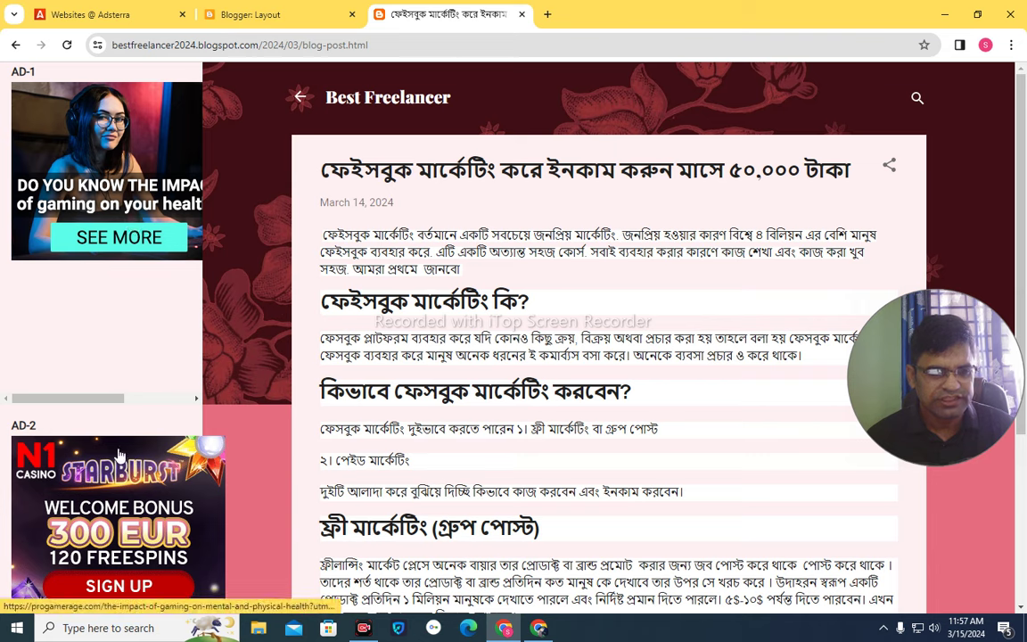
scroll(156, 504, "down", 2)
scroll(156, 505, "up", 2)
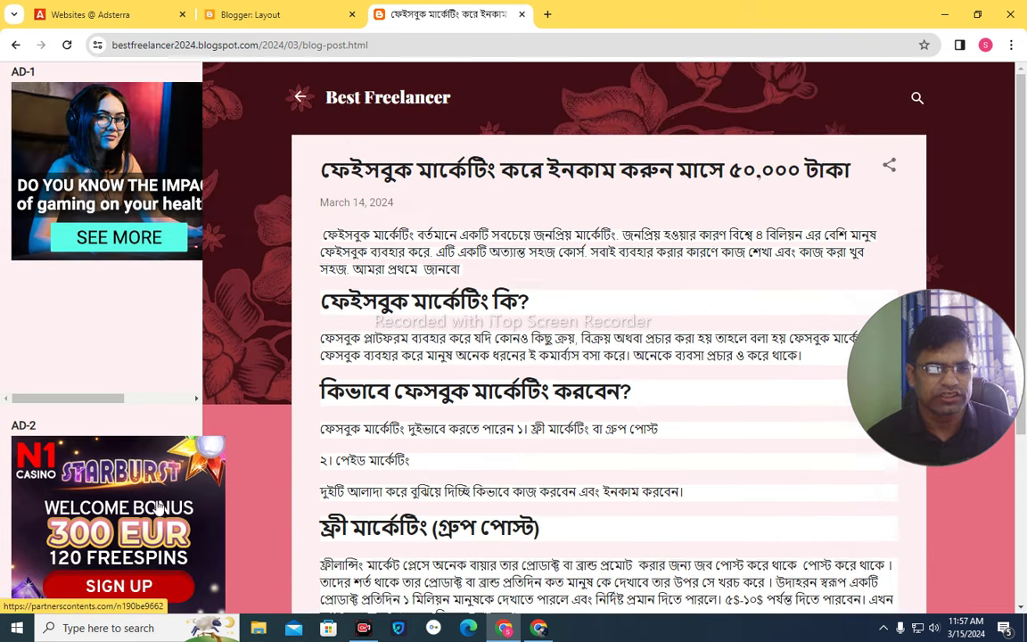
scroll(210, 510, "down", 2)
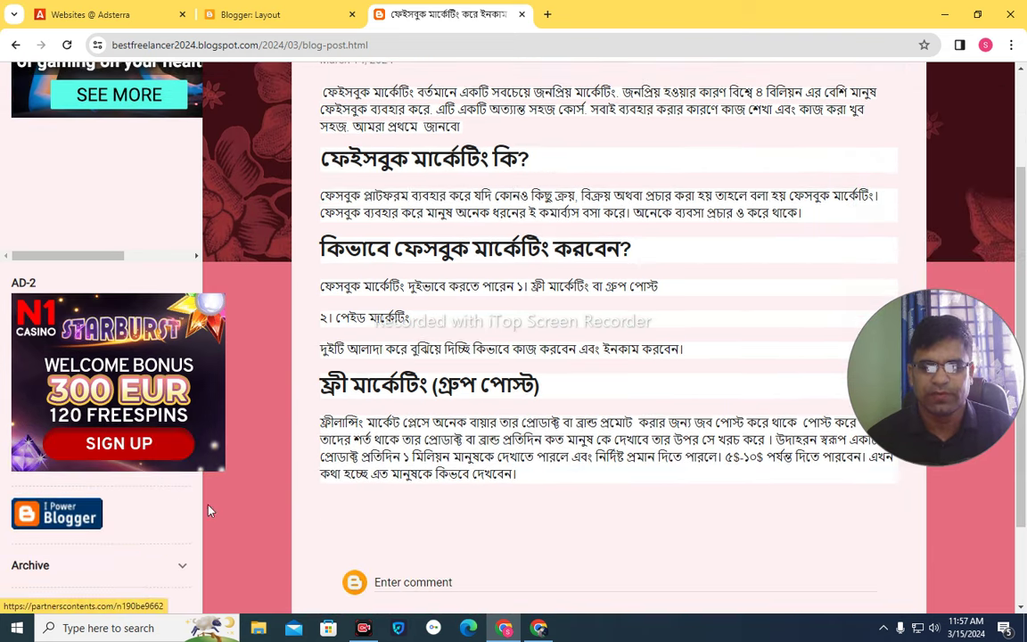
Return to Adsterra and close the Banner 300x250 code dialog on the Websites page
left_click(101, 13)
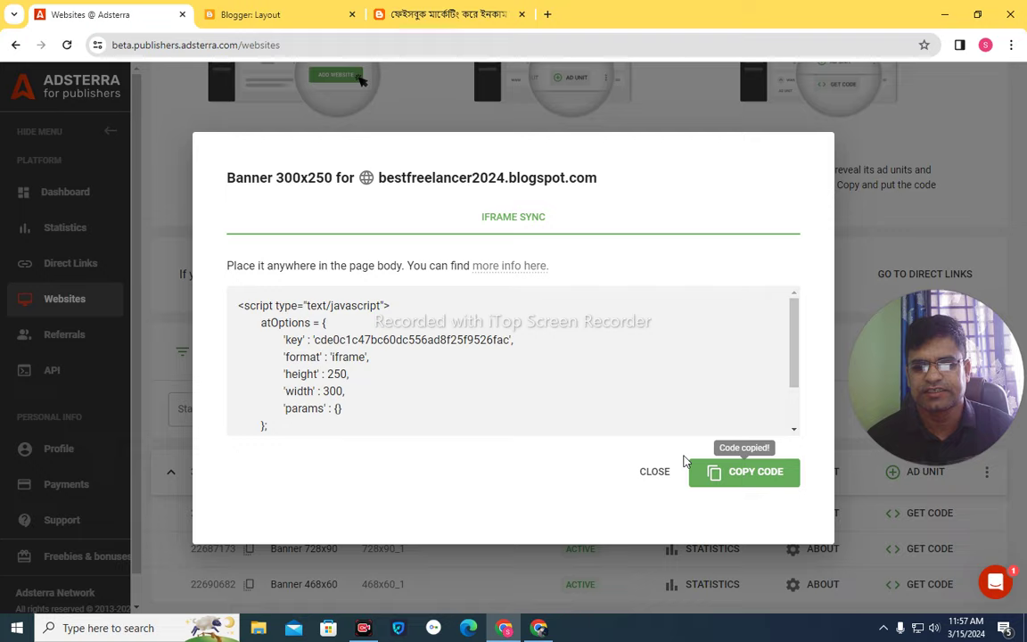
left_click(659, 472)
scroll(729, 286, "up", 3)
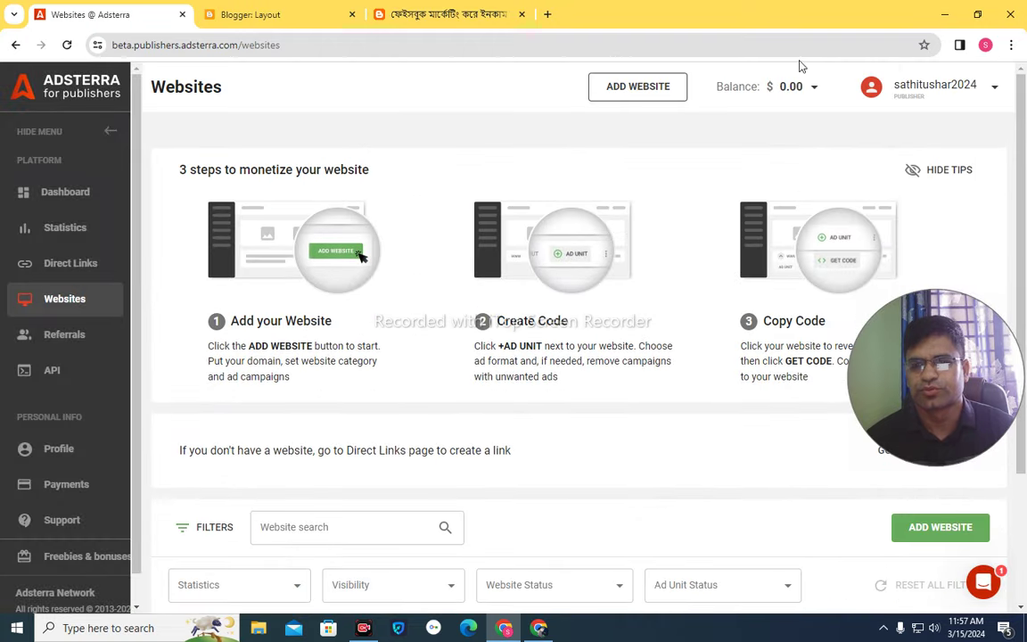
Draw a red arrow to the account balance on a screen capture of the page header and discard the capture
left_click(882, 628)
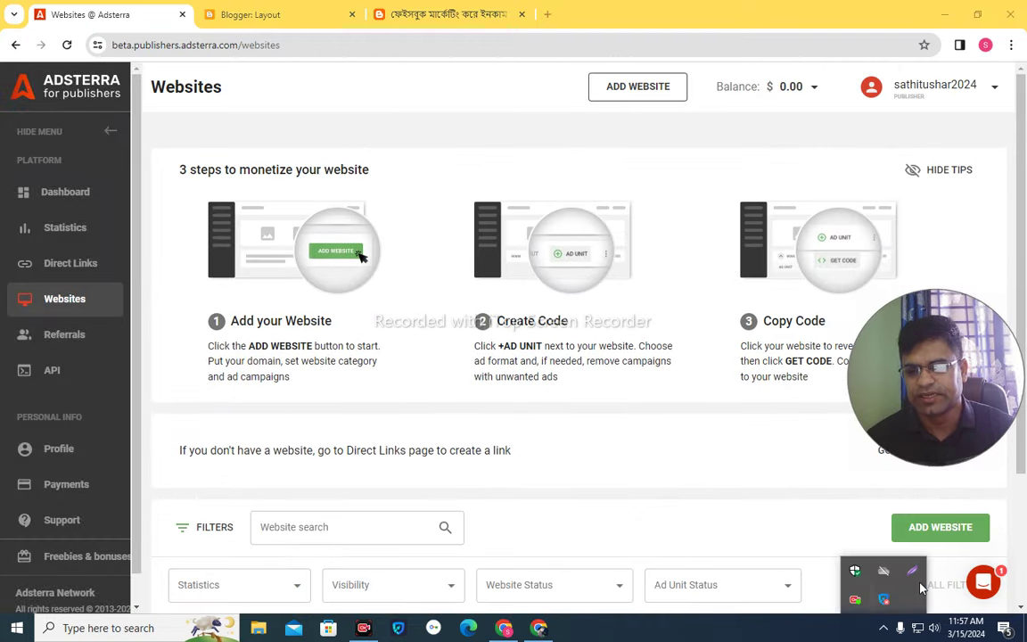
left_click(911, 577)
left_click_drag(621, 26, 1023, 227)
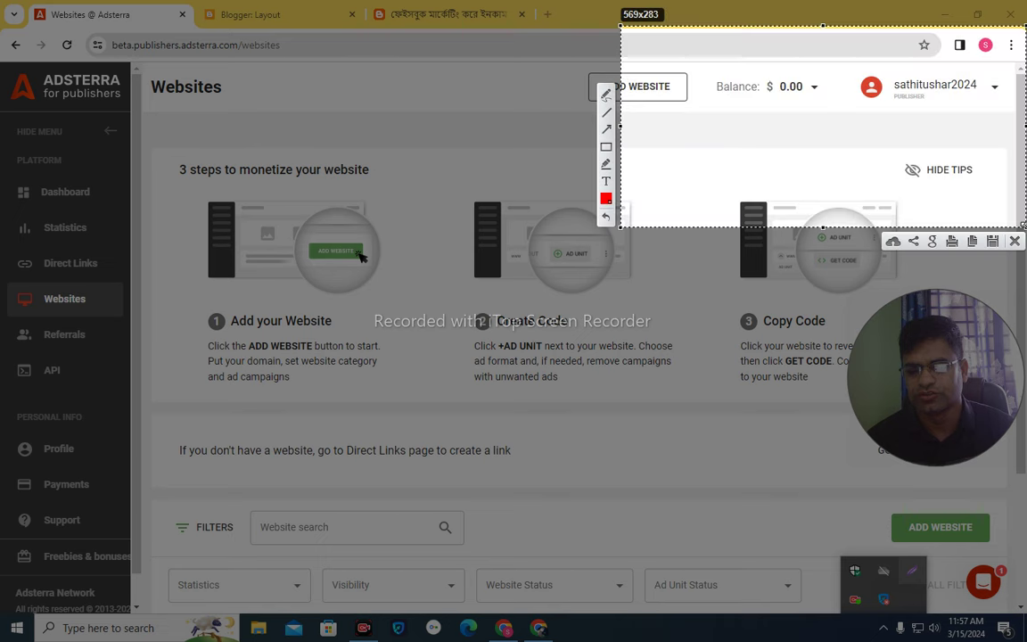
left_click_drag(708, 144, 769, 96)
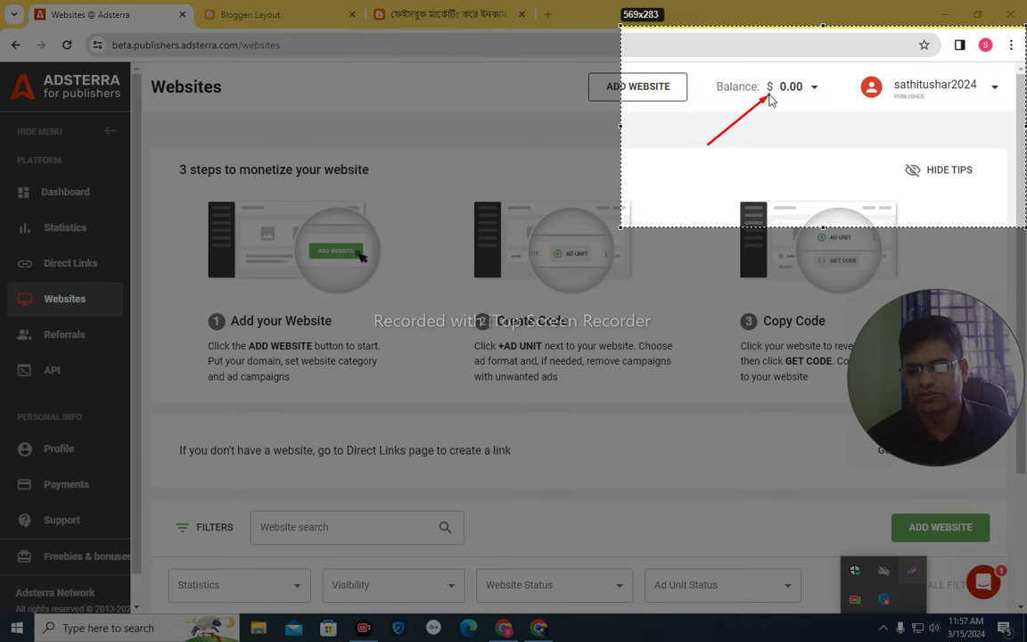
left_click(1014, 242)
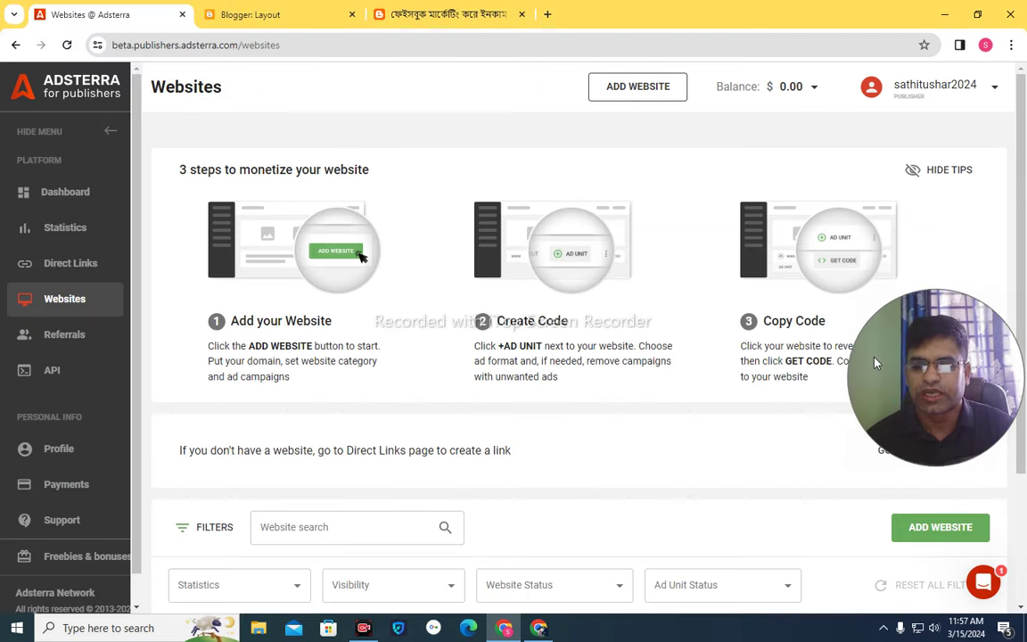
Switch to the other Chrome window and open uttsab.com in a new tab
left_click(948, 14)
left_click(539, 627)
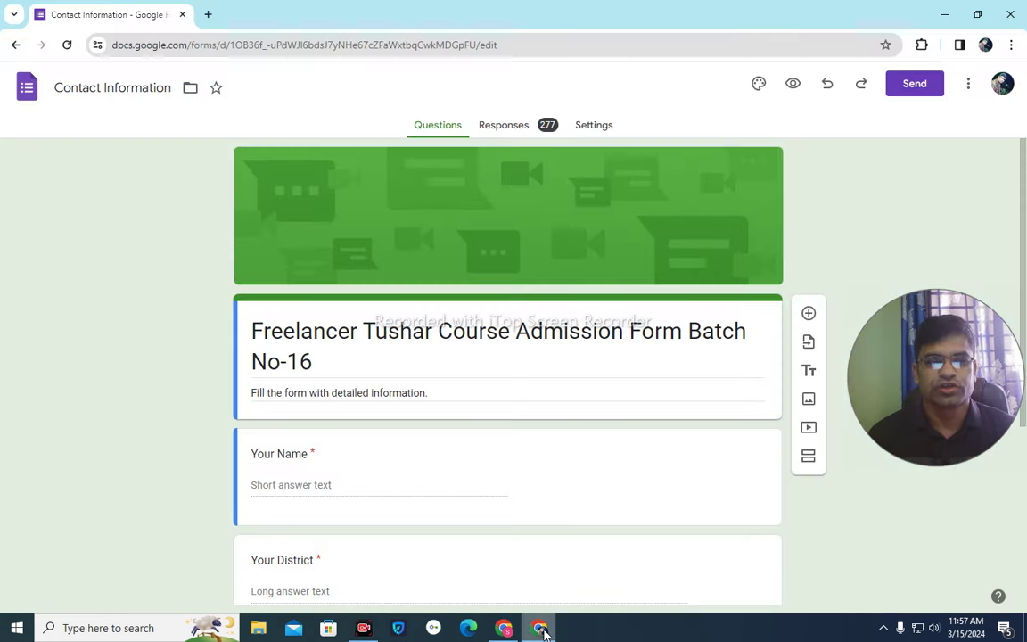
left_click(208, 14)
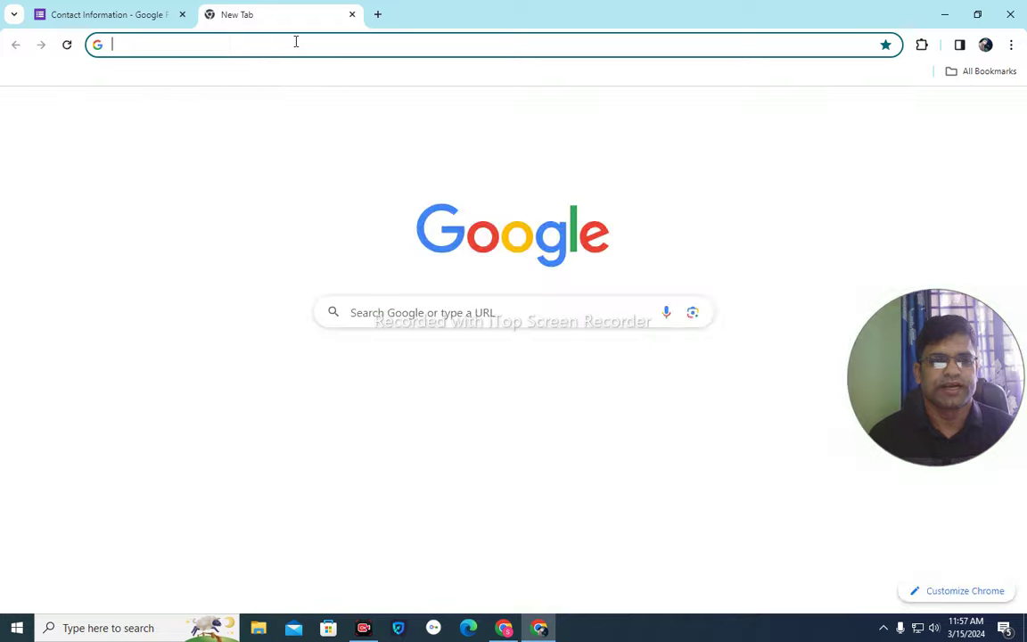
type("U")
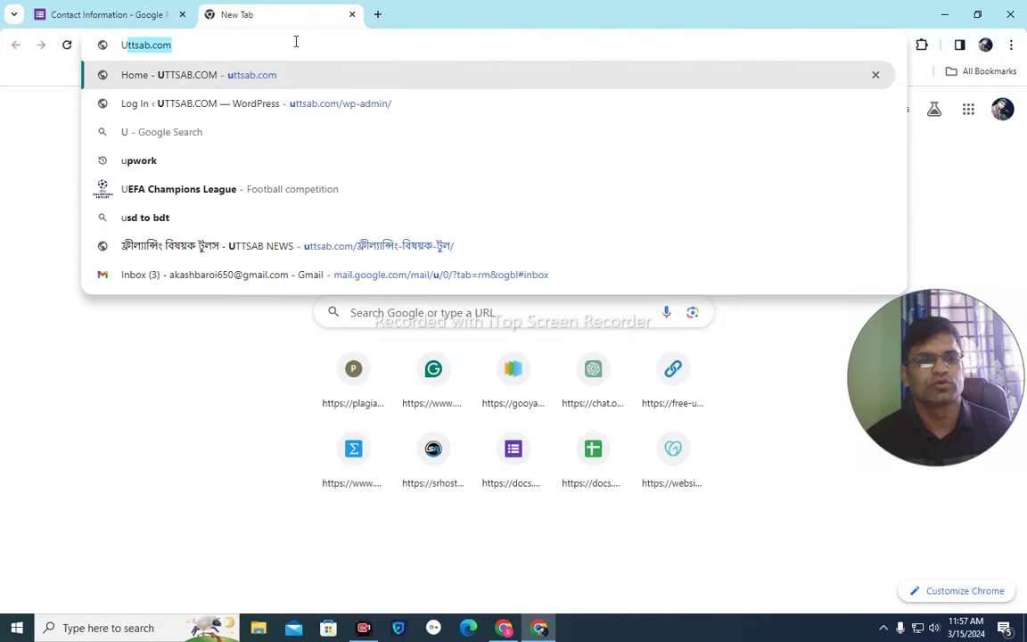
key("Return")
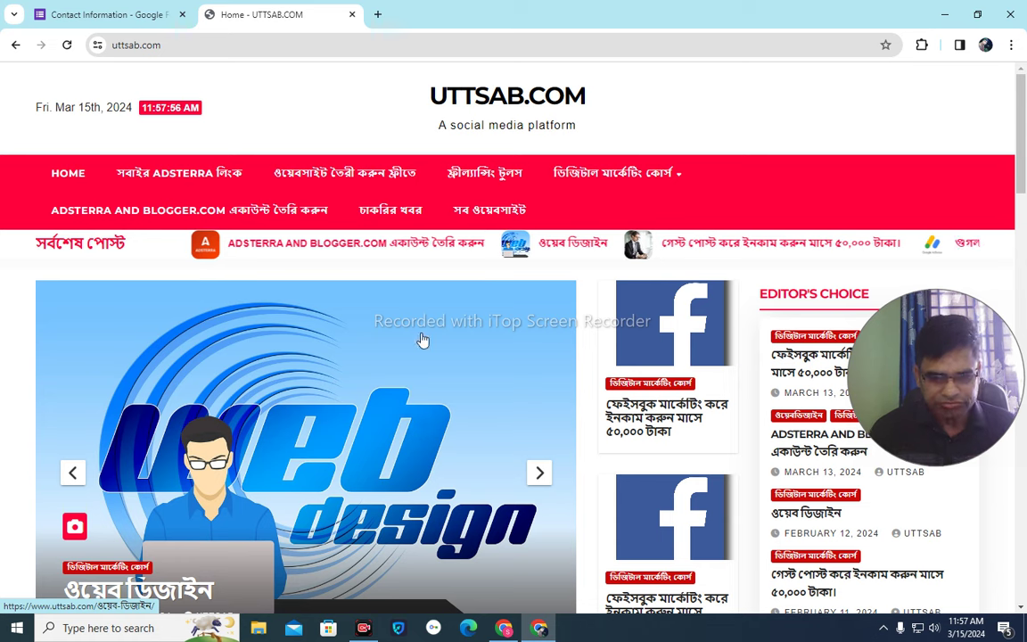
Look over the ফ্রীল্যান্সিং টুলস category on uttsab.com and return to the home page
left_click(502, 176)
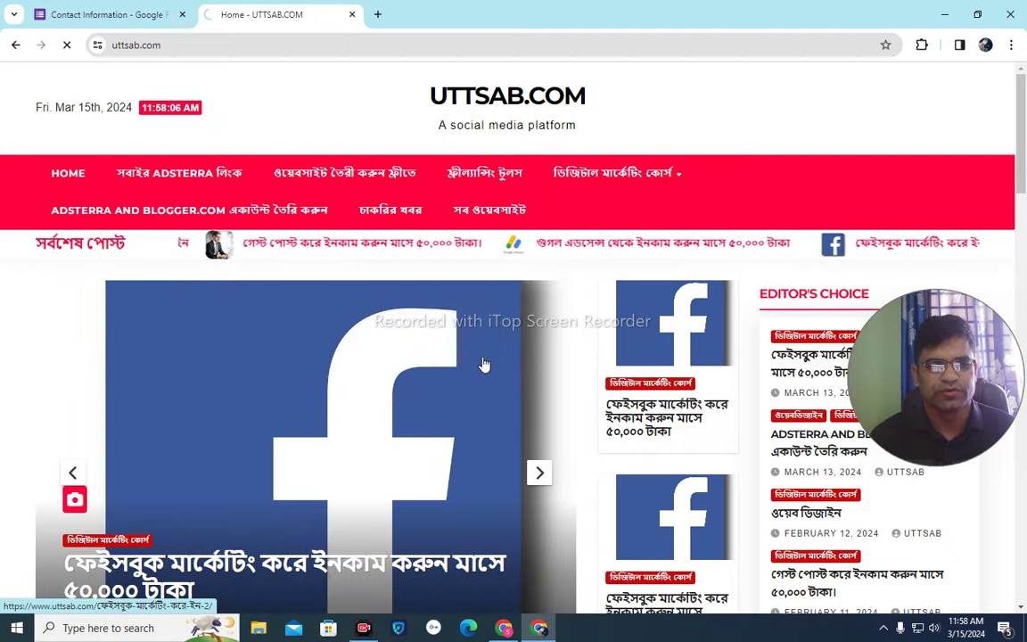
scroll(484, 366, "down", 3)
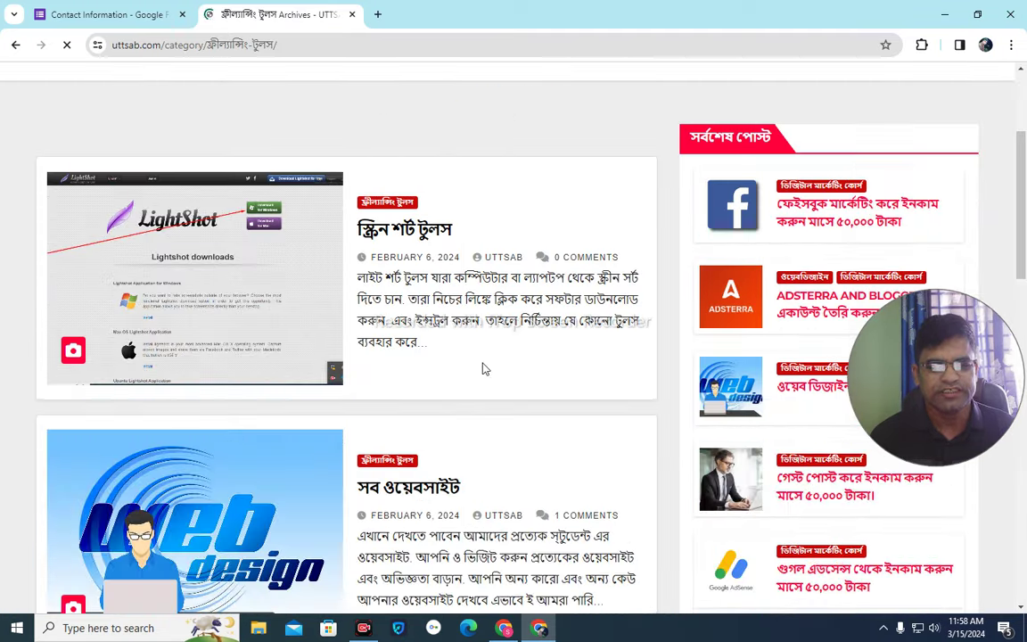
scroll(485, 368, "up", 3)
left_click(14, 46)
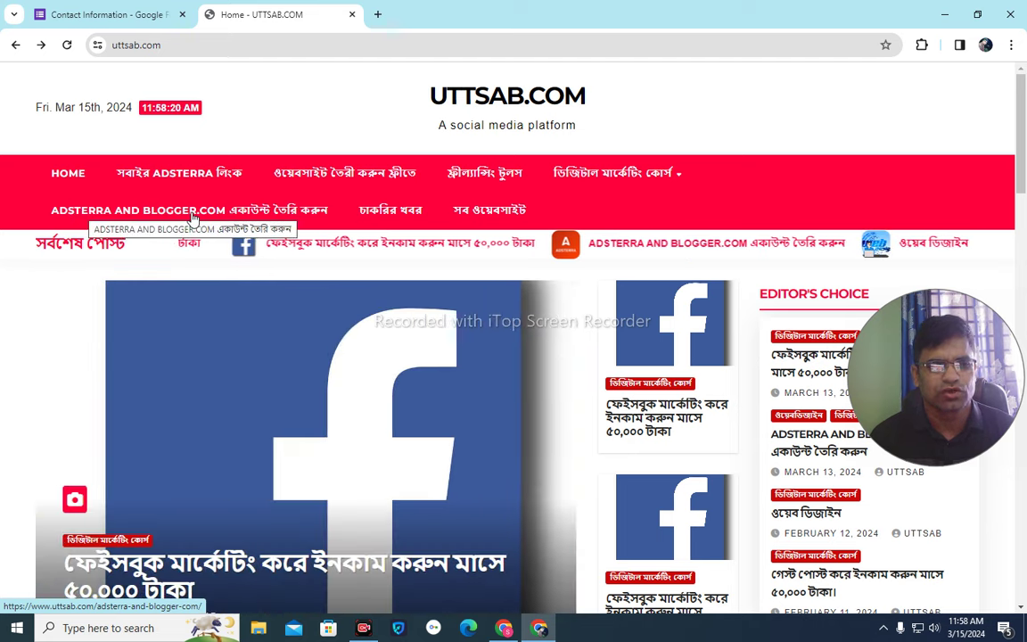
Look through the ADSTERRA AND BLOGGER.COM account creation article and follow its link for creating an Adsterra account
left_click(191, 217)
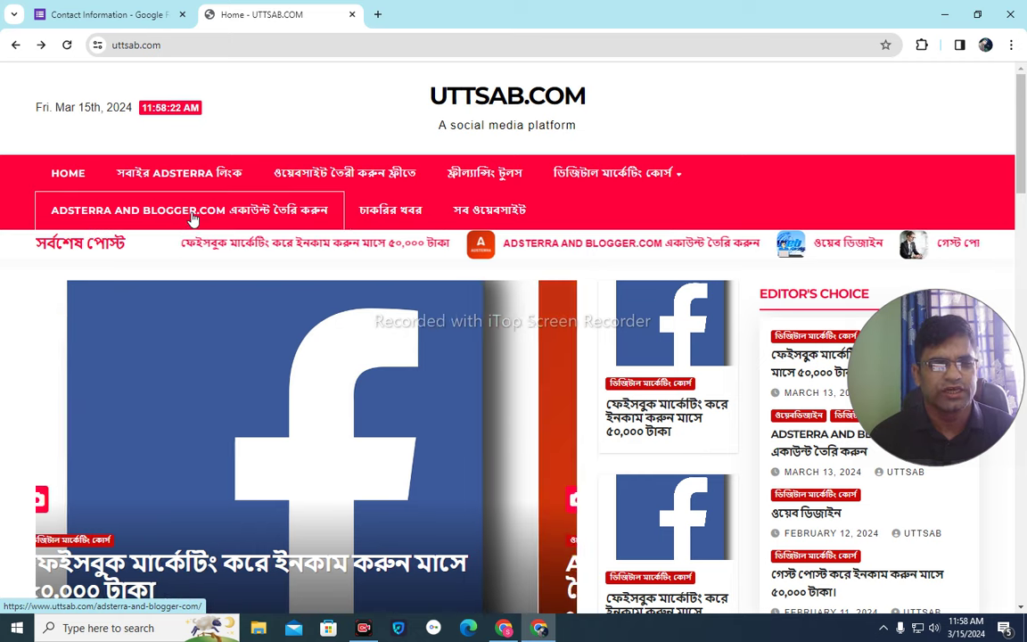
scroll(354, 417, "down", 6)
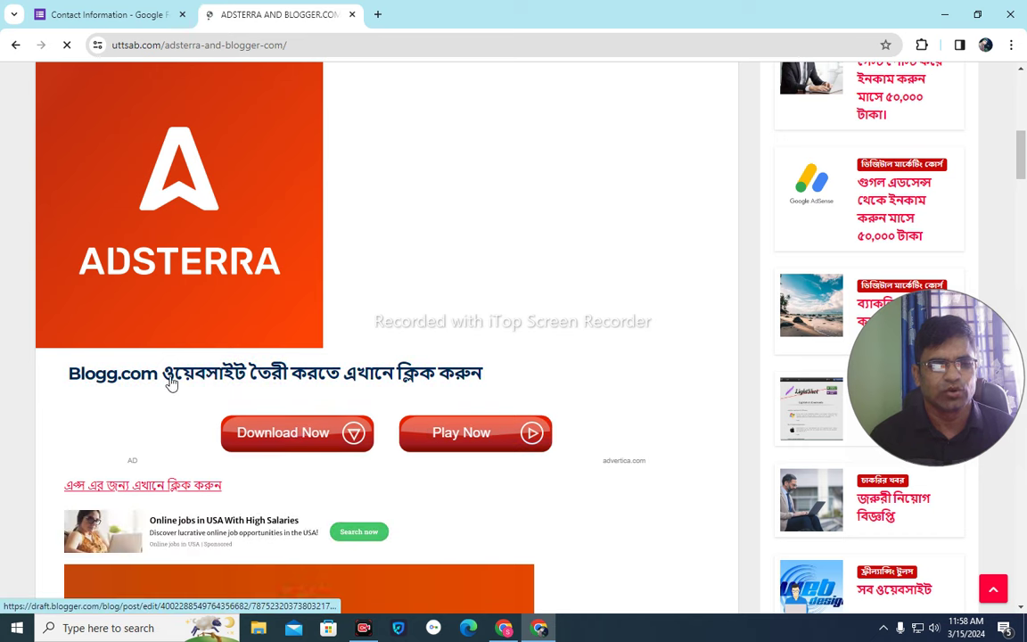
scroll(397, 399, "down", 1)
scroll(397, 398, "down", 1)
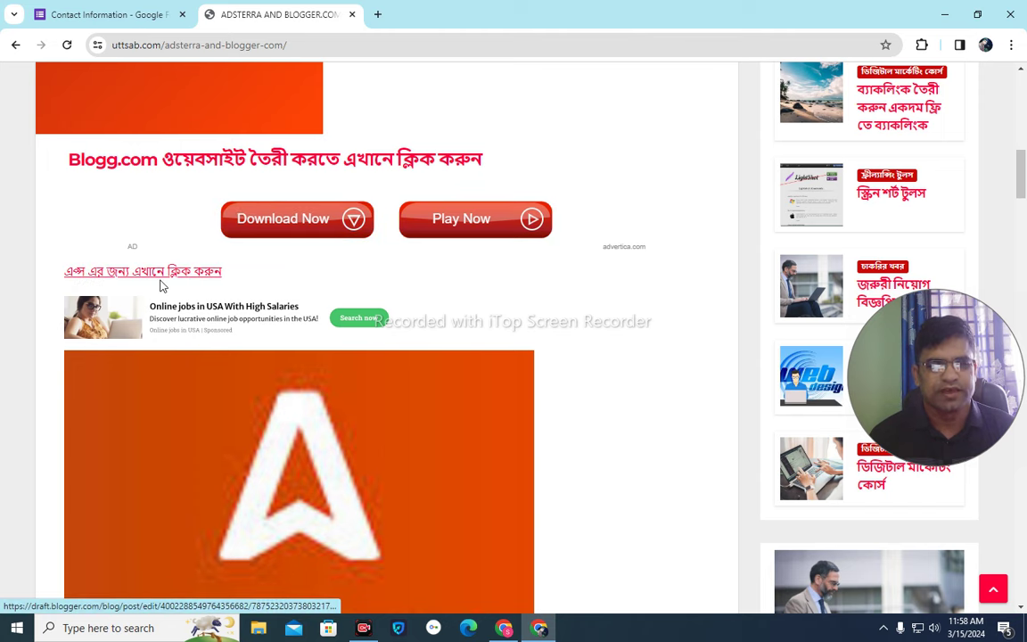
scroll(222, 291, "down", 4)
scroll(222, 292, "down", 8)
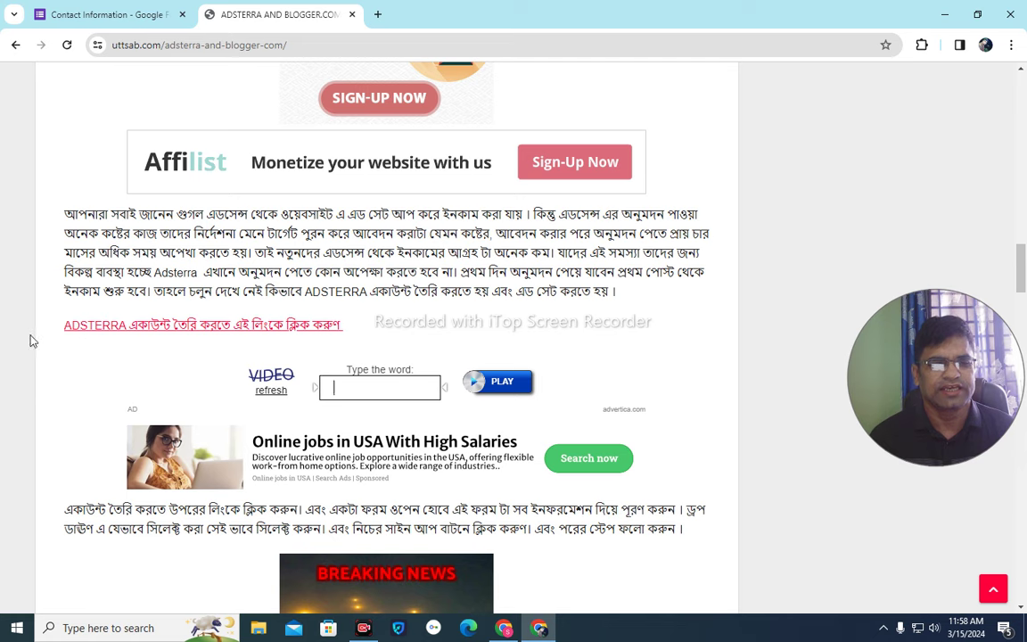
left_click(163, 332)
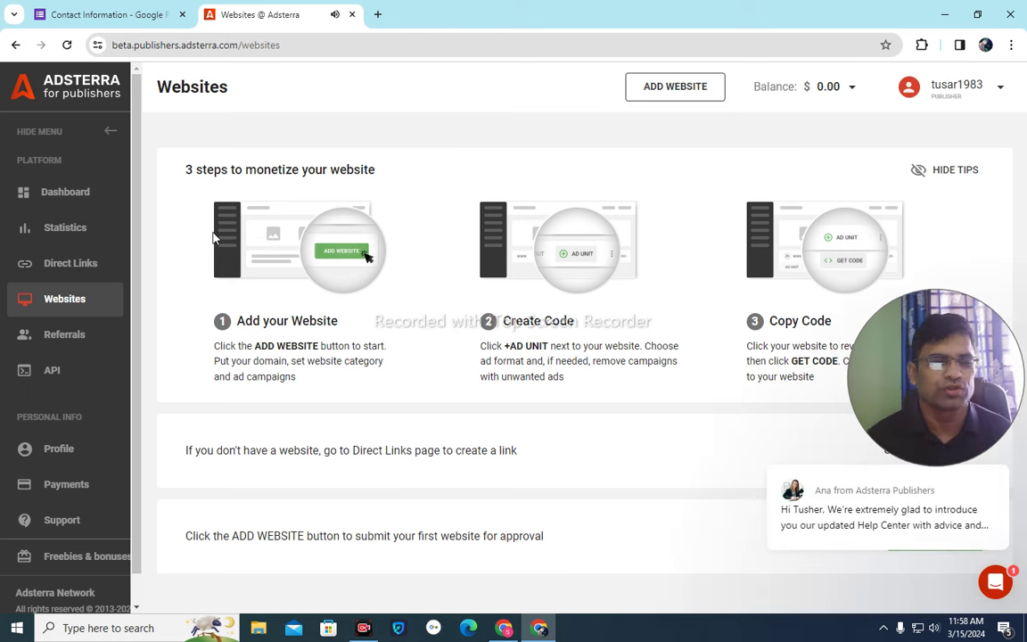
Open Adsterra's Direct Links page here and again in the first Chrome window's publisher account
left_click(87, 267)
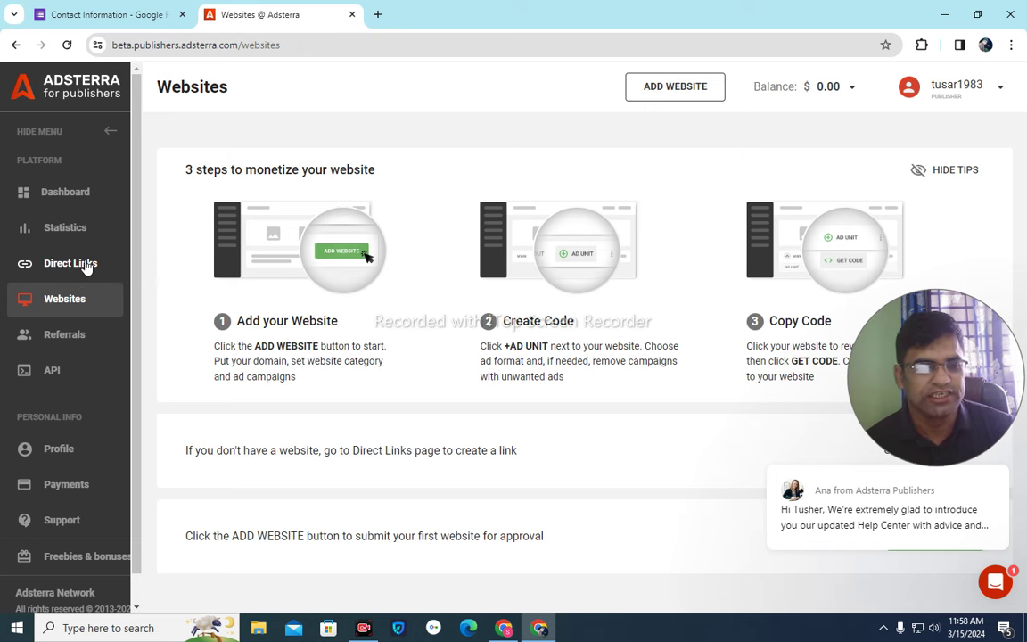
left_click_drag(806, 312, 669, 106)
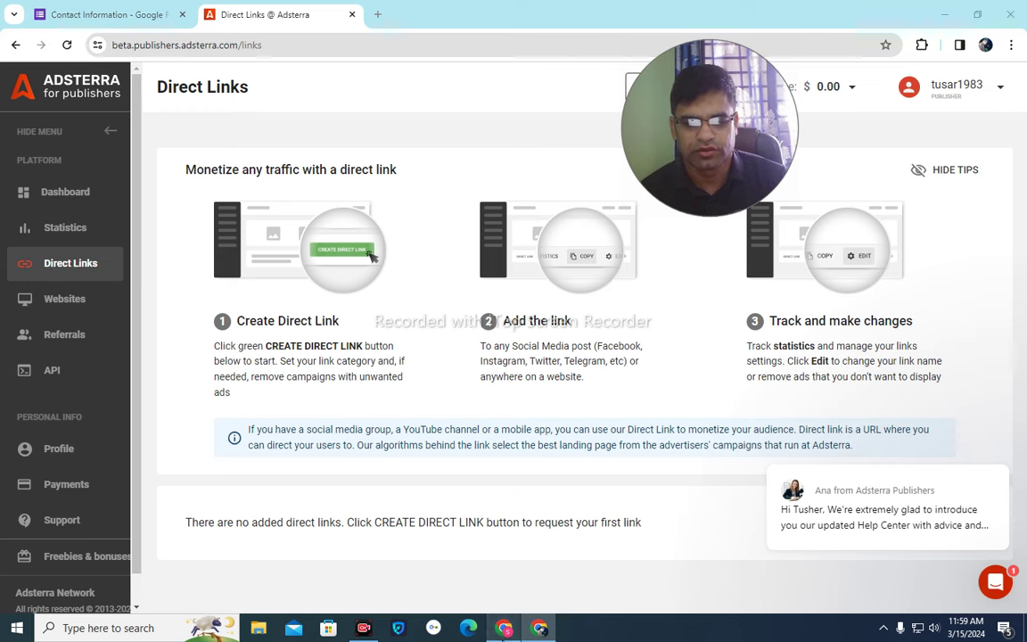
left_click(504, 628)
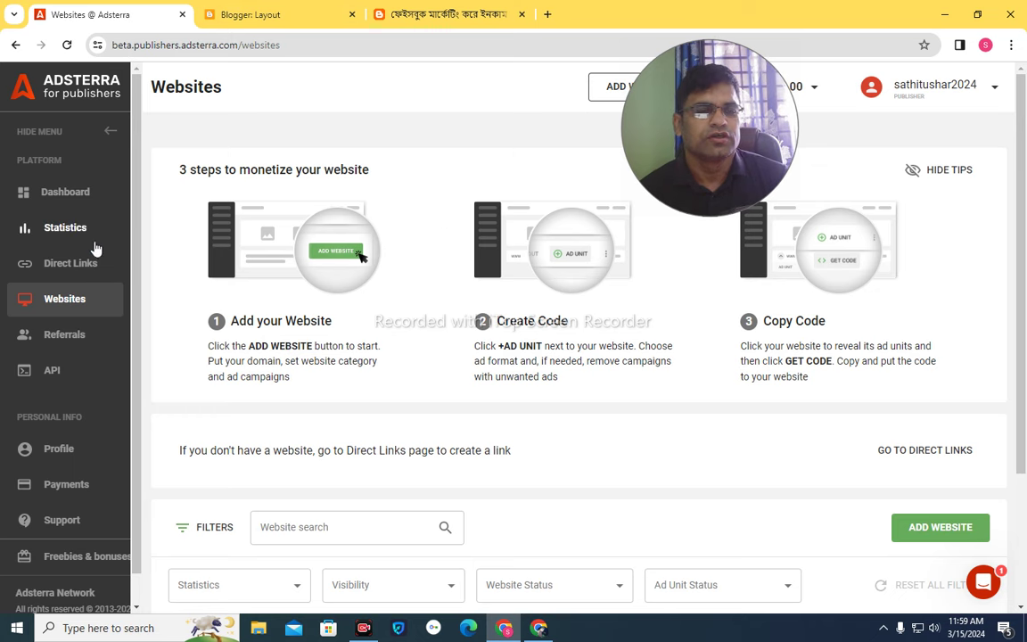
left_click(59, 266)
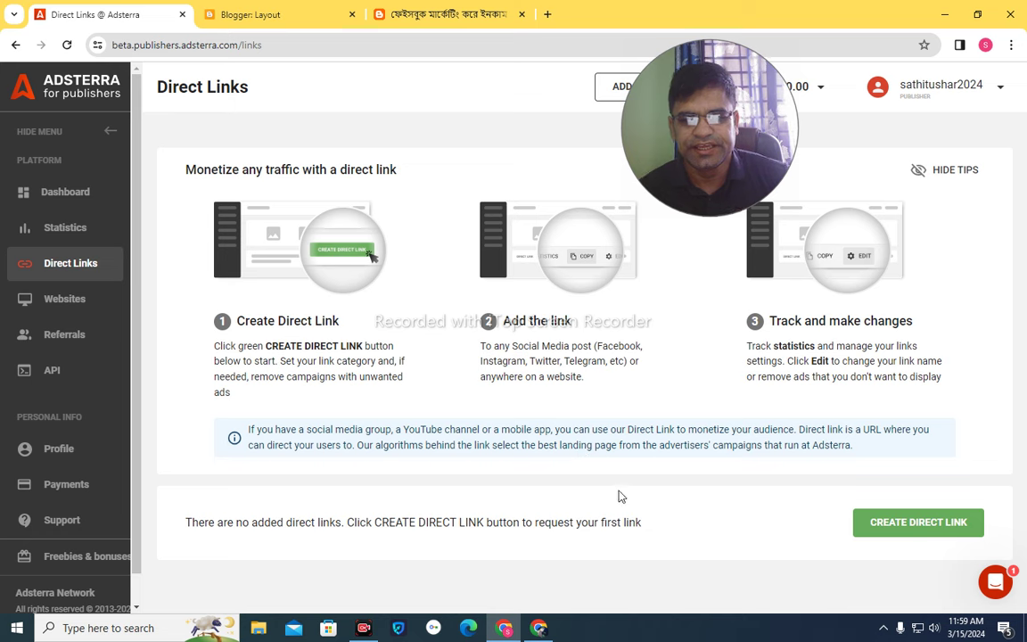
Request a new Non-adult direct link with erotic ads removed and close the submission notice
left_click(900, 528)
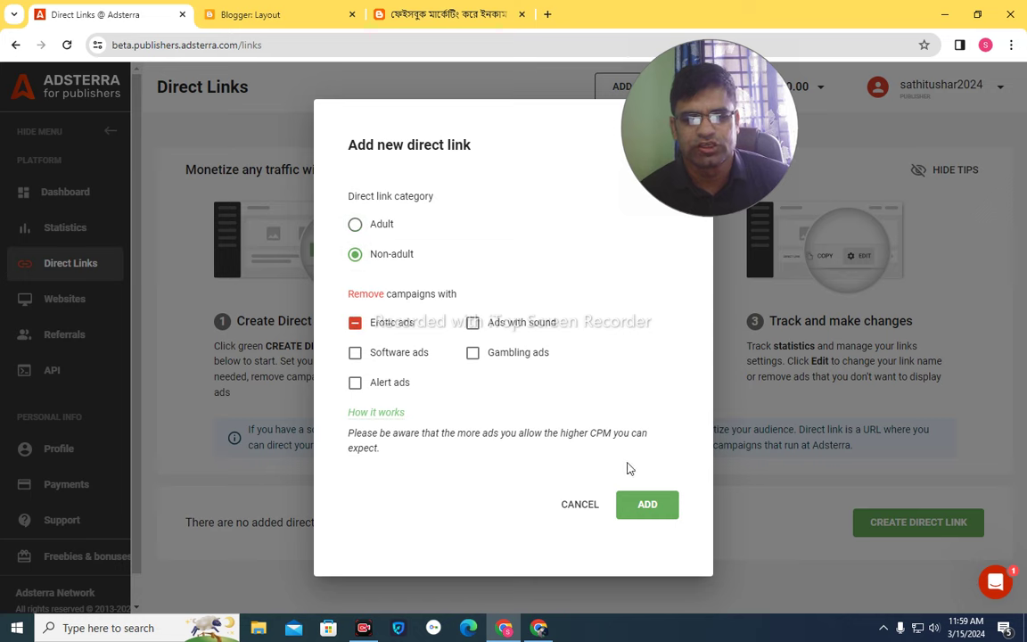
left_click(659, 506)
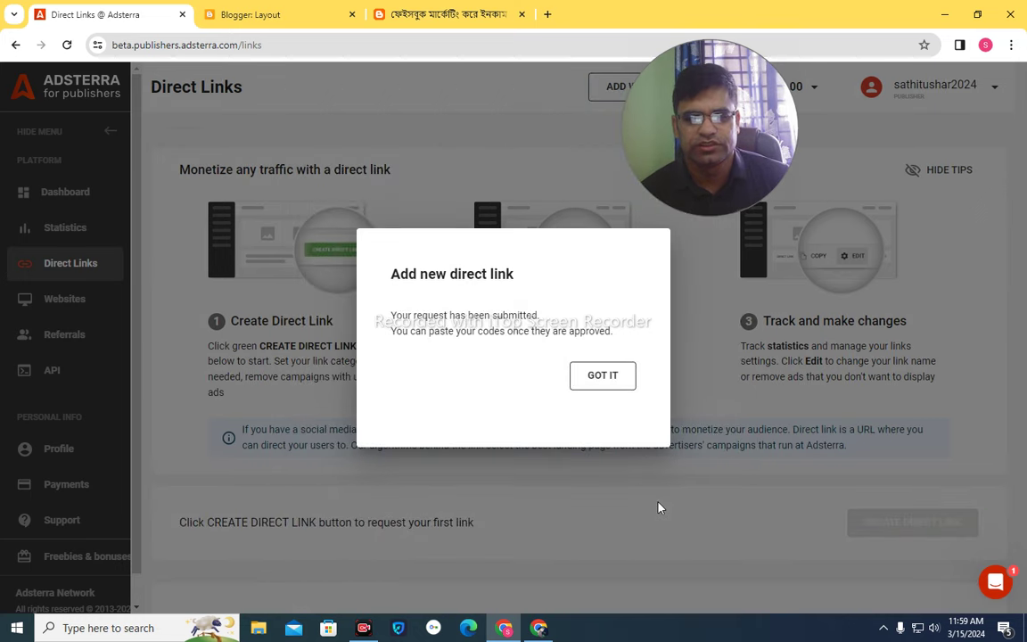
left_click(625, 384)
scroll(629, 419, "down", 2)
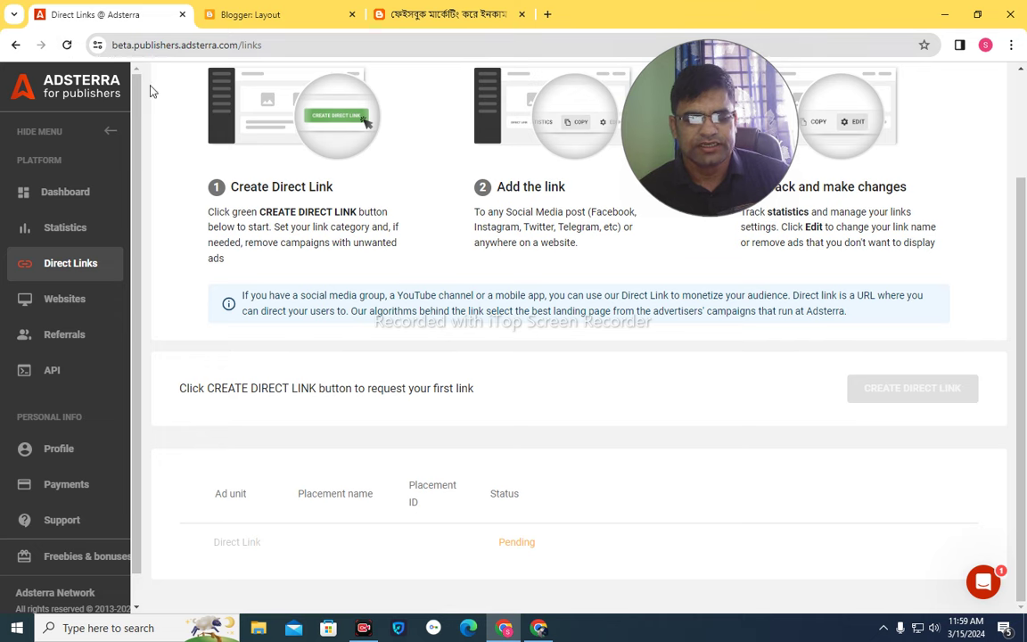
Reload the Direct Links page and check the requested link's status
left_click(67, 49)
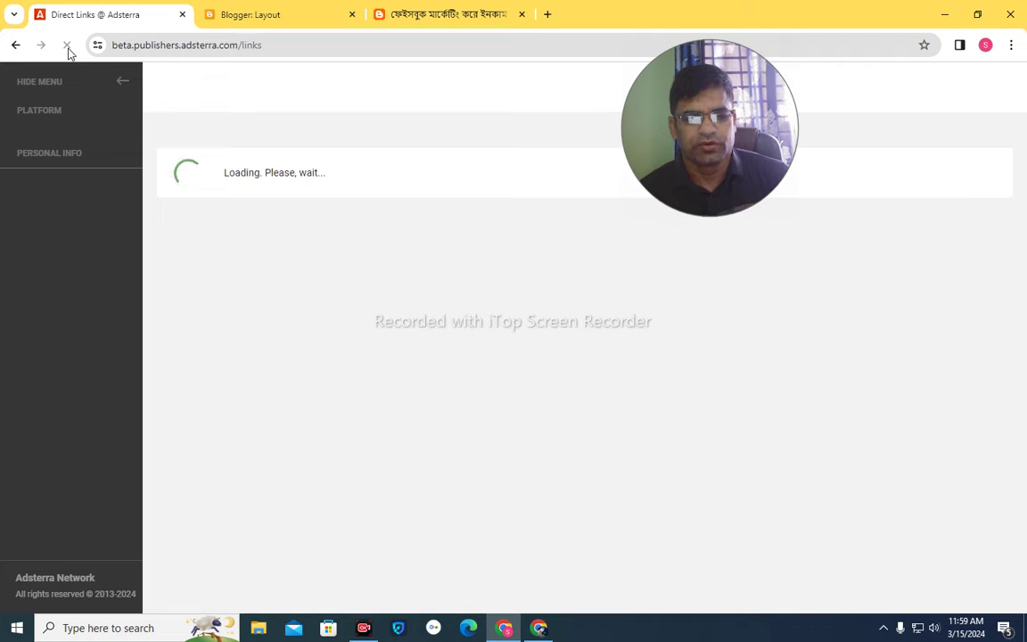
mouse_move(547, 635)
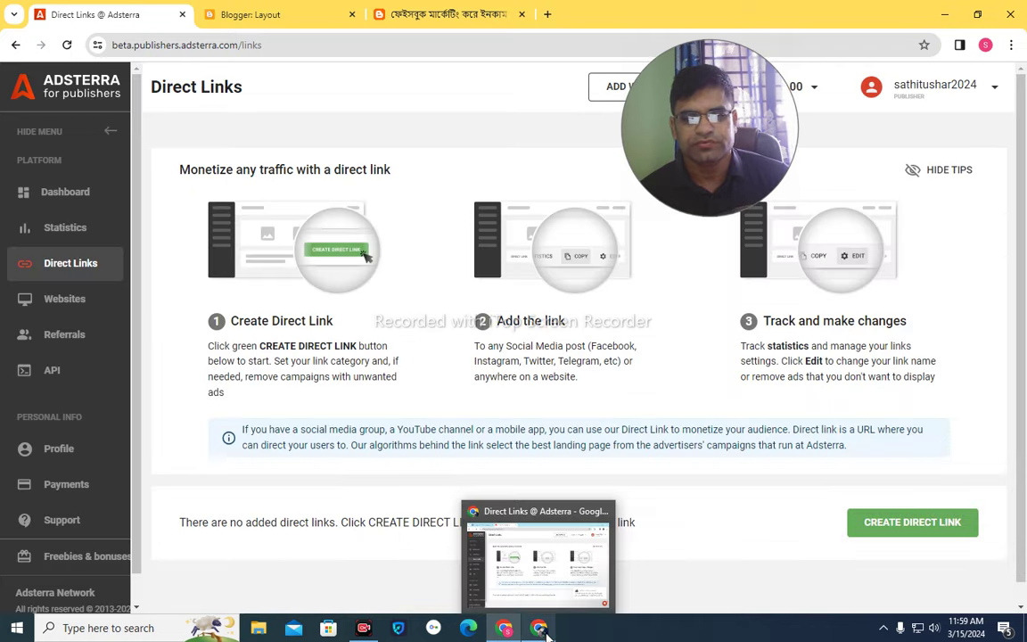
scroll(714, 539, "down", 1)
scroll(637, 560, "down", 2)
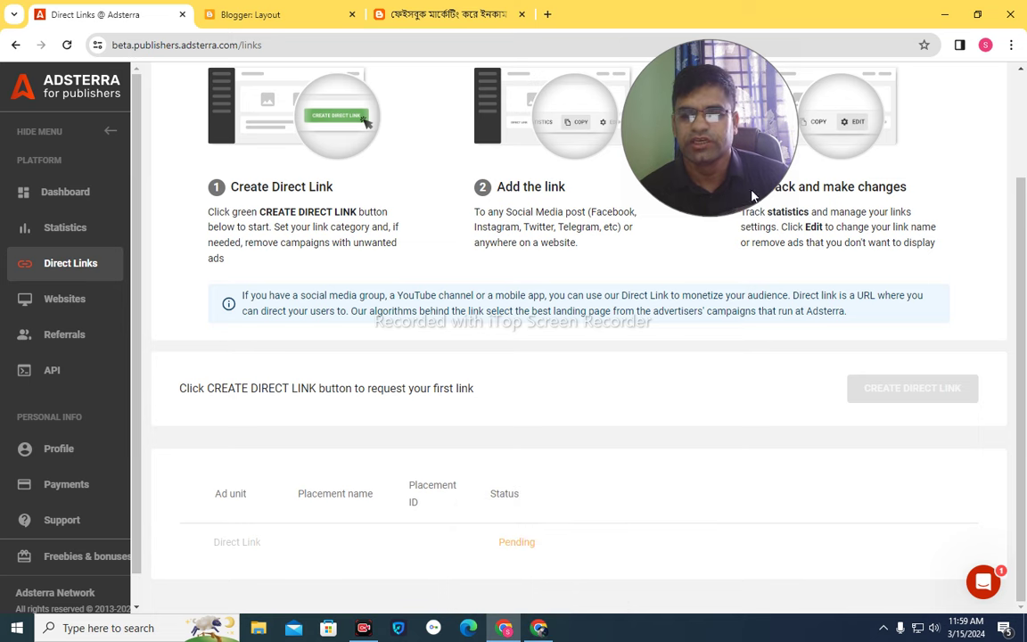
Switch to the other Chrome window and look over the questions in the Contact Information form
left_click(940, 16)
left_click(126, 9)
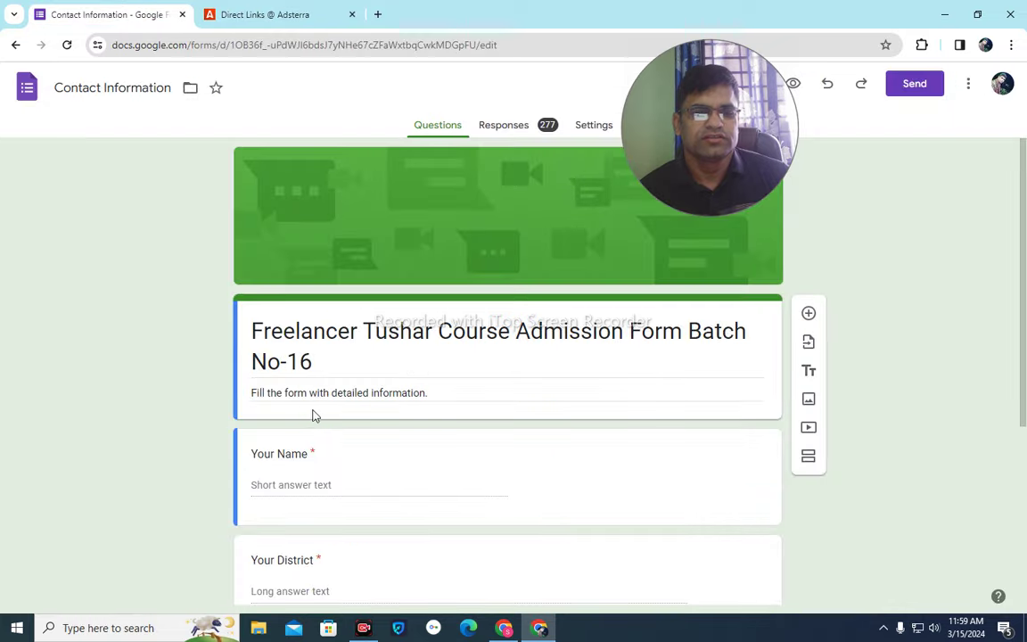
scroll(344, 440, "down", 3)
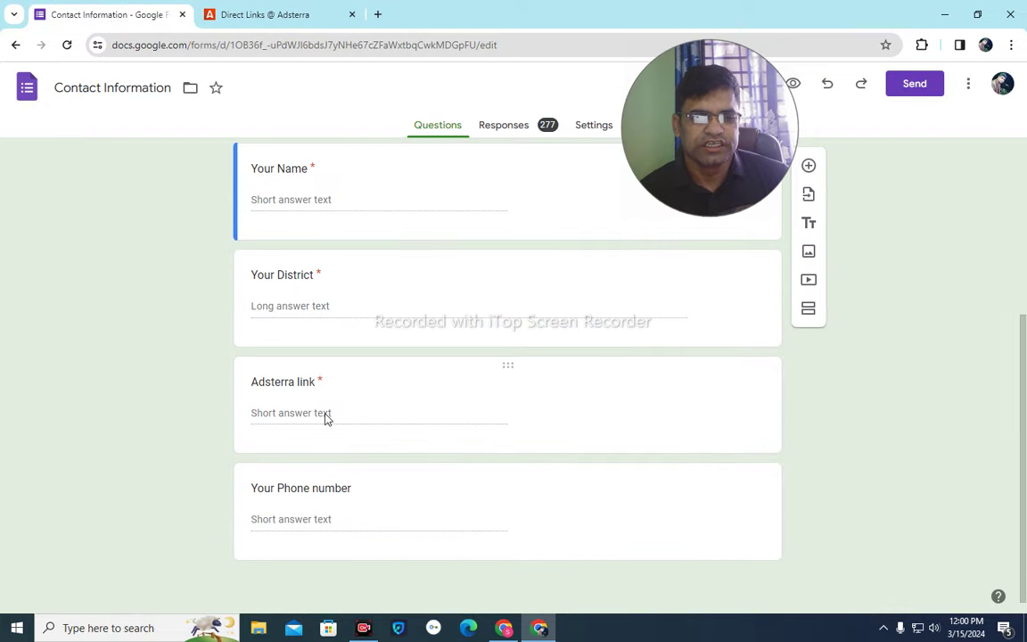
scroll(325, 417, "up", 3)
scroll(326, 417, "down", 3)
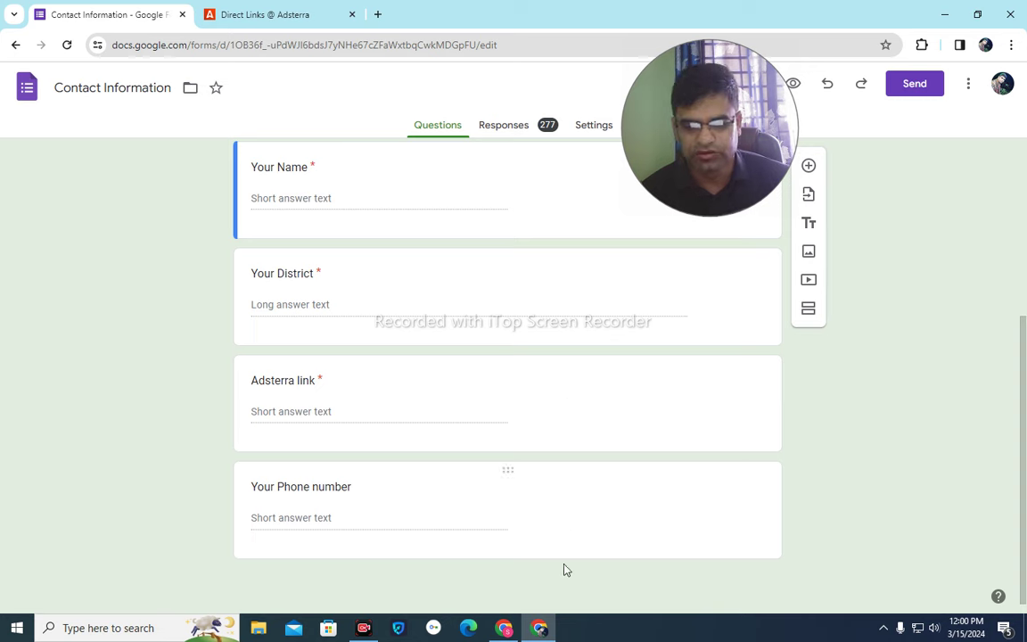
Return to the first account's Direct Links page, reload it to recheck the link's approval, and minimize that window
key("alt+Tab")
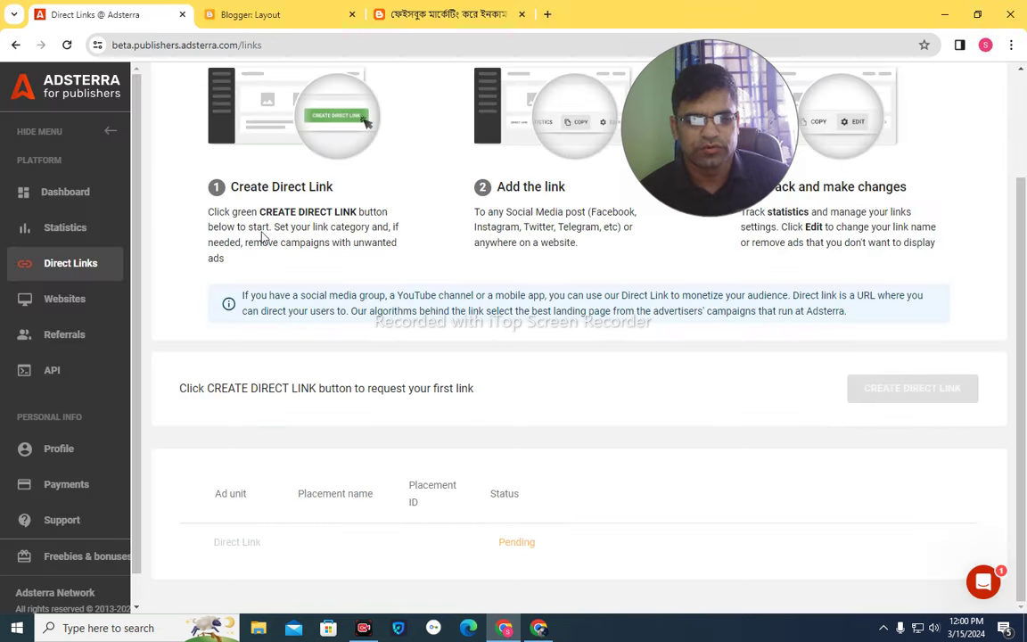
left_click(61, 52)
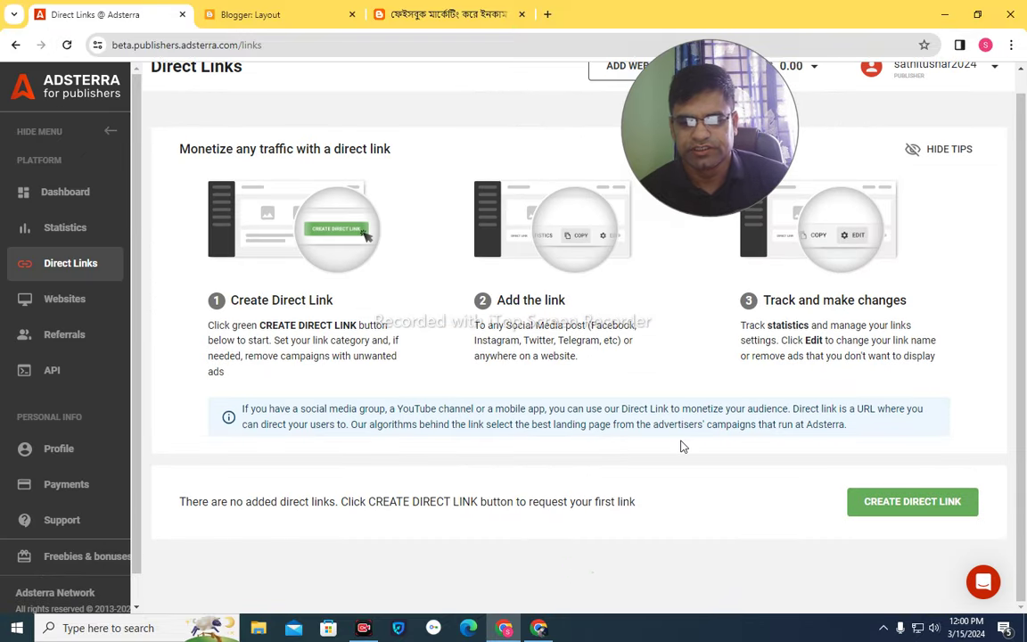
scroll(579, 540, "down", 1)
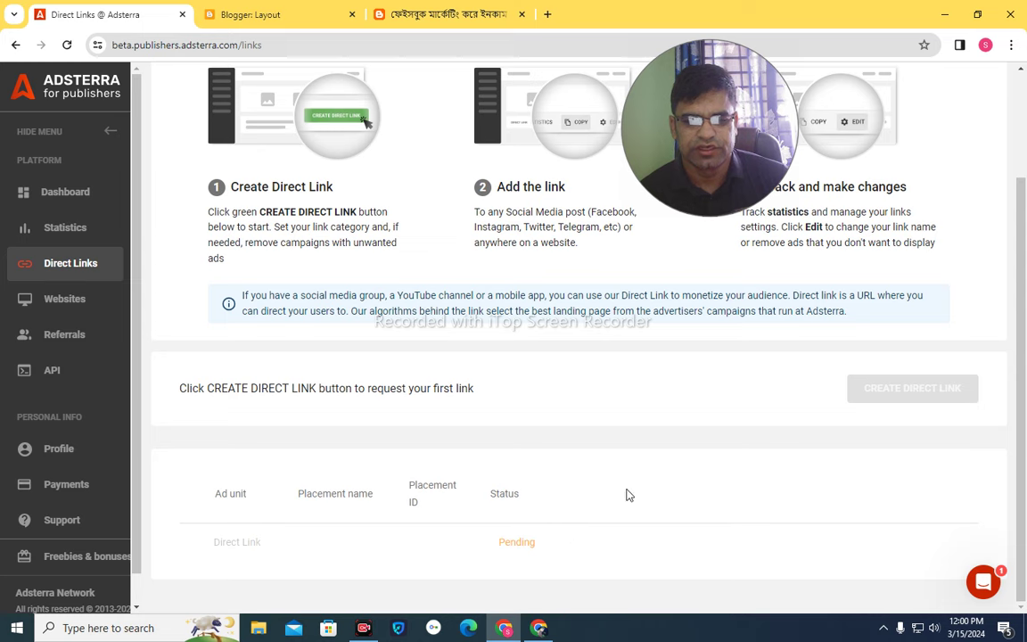
left_click(944, 13)
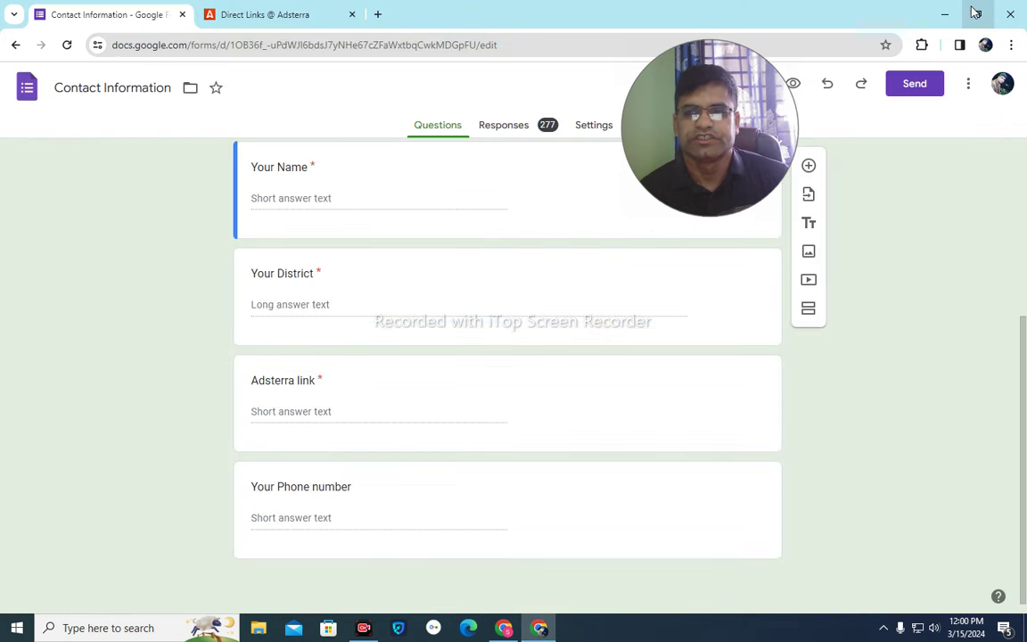
left_click(944, 12)
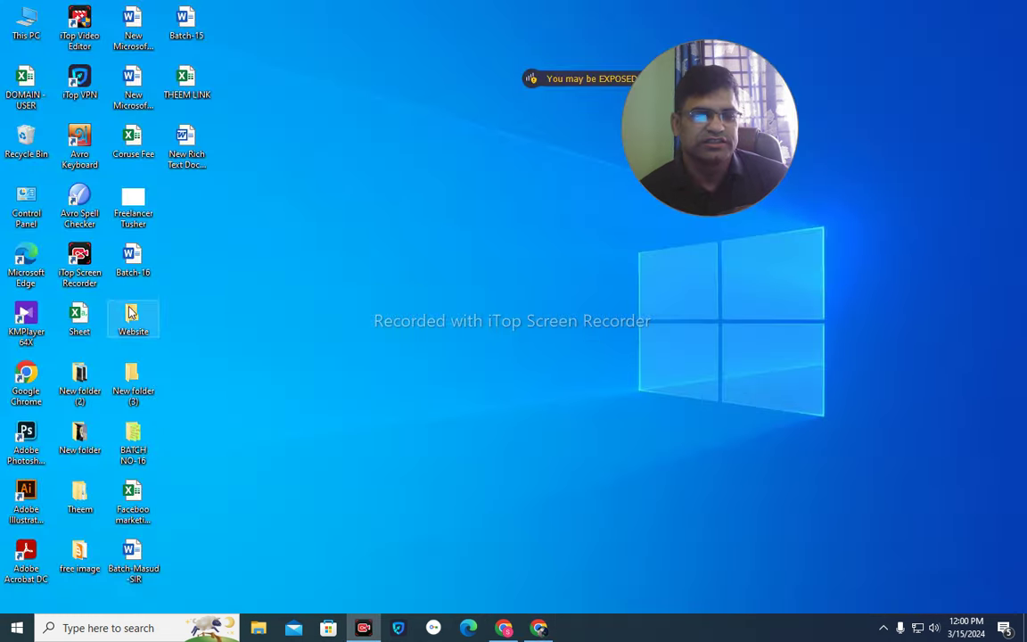
double_click(33, 365)
left_click(825, 32)
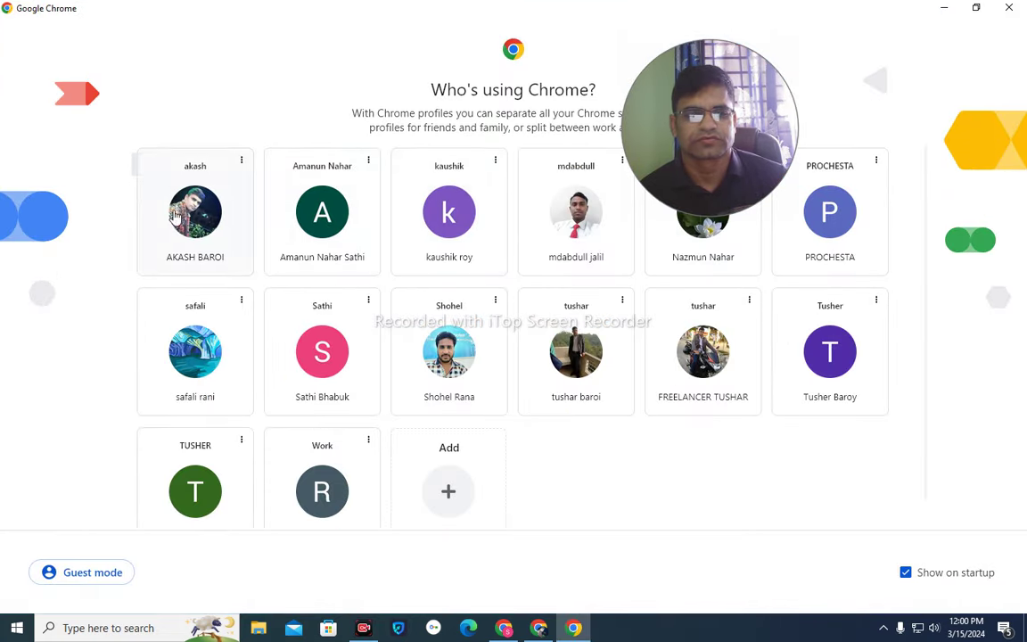
left_click(567, 365)
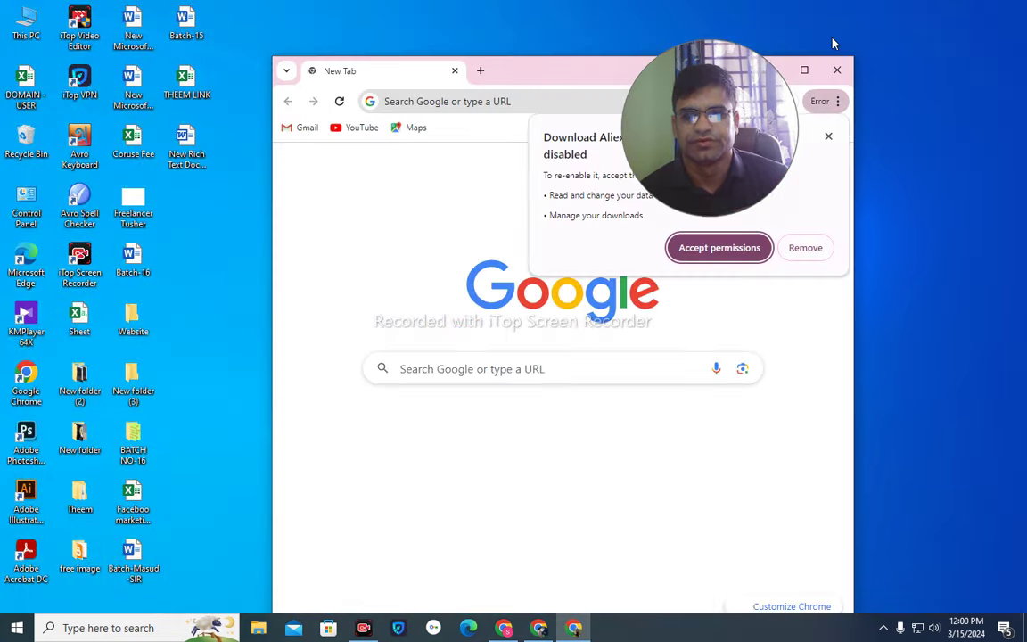
left_click(838, 69)
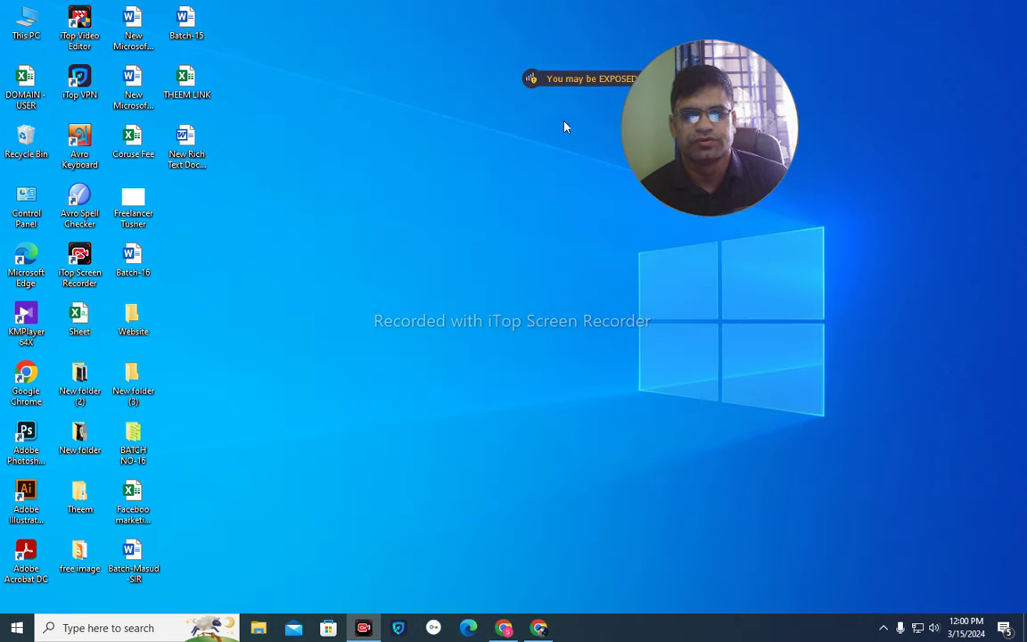
Start Chrome with the freelancer profile, maximize its window and open Adsterra's publisher Websites page
double_click(27, 378)
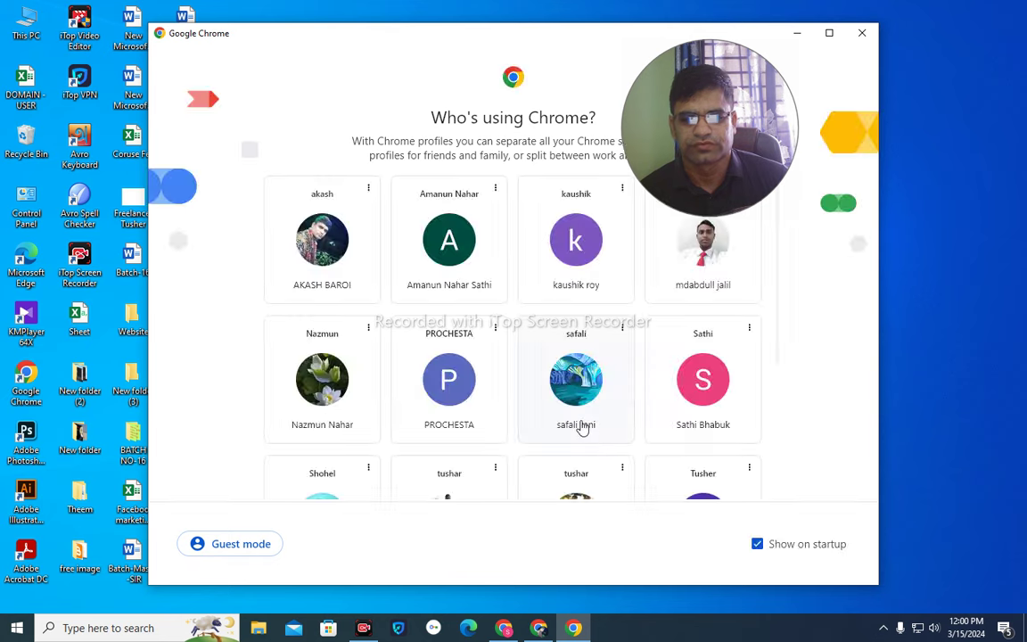
scroll(607, 428, "down", 5)
left_click(592, 280)
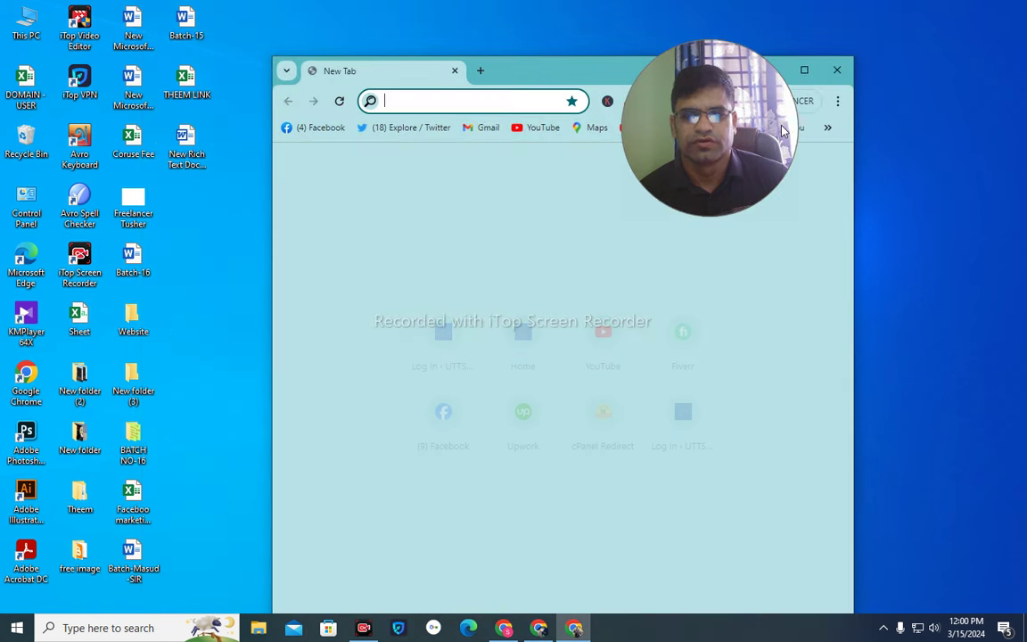
left_click(803, 71)
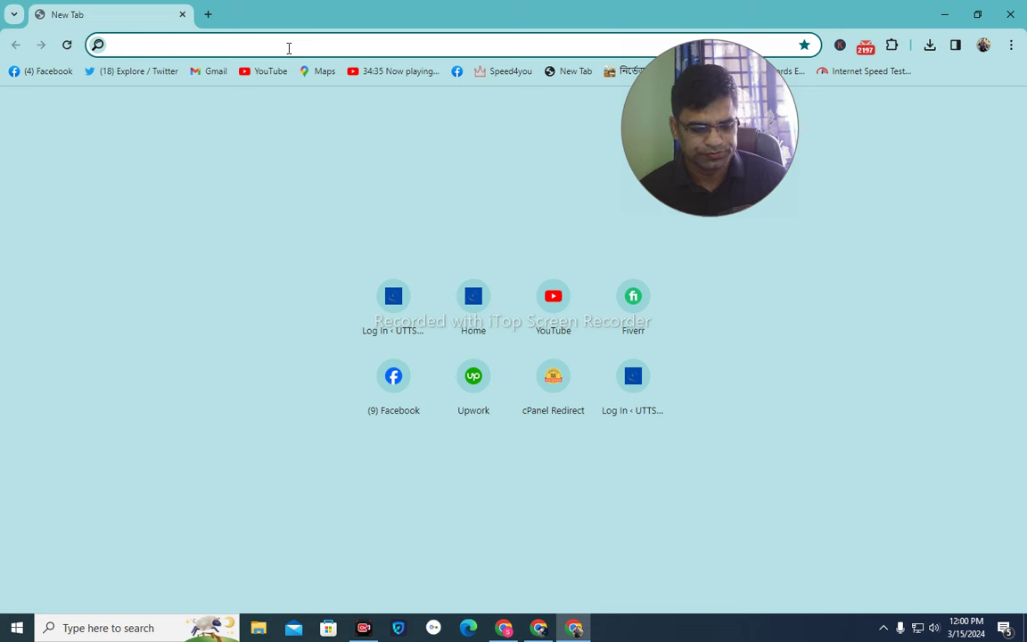
type("A")
left_click(230, 162)
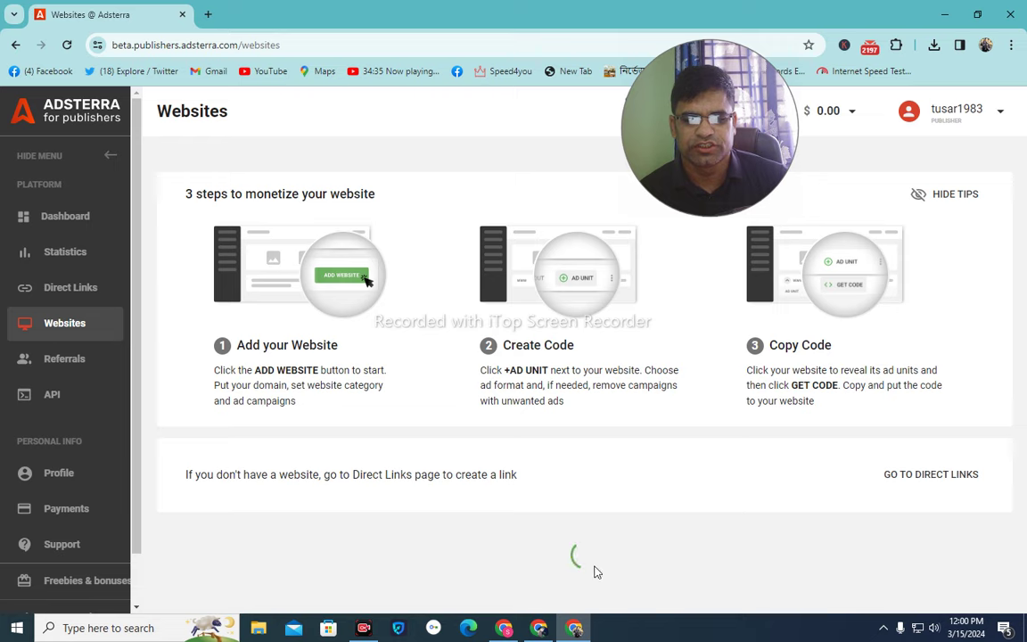
Switch to the Chrome window holding the contact form and reload its Adsterra Direct Links page
left_click(575, 629)
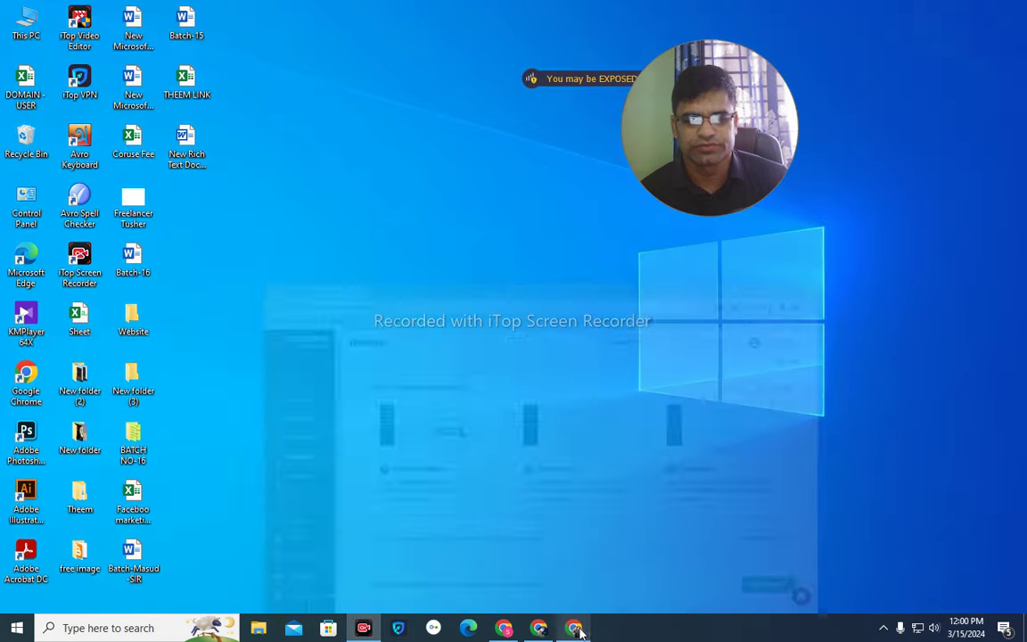
left_click(576, 629)
left_click(539, 628)
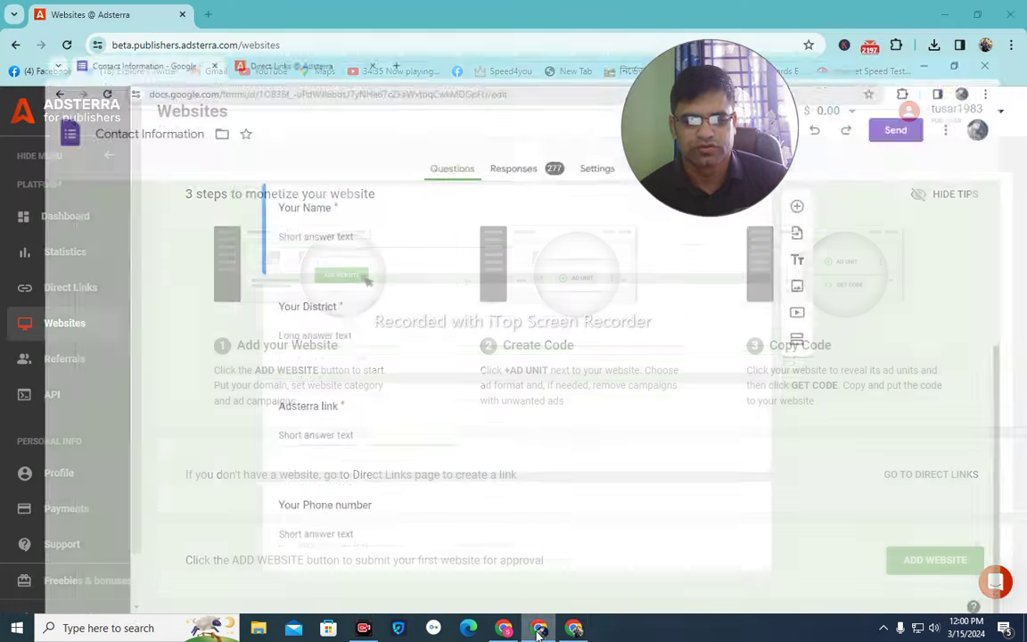
left_click(303, 11)
left_click(67, 45)
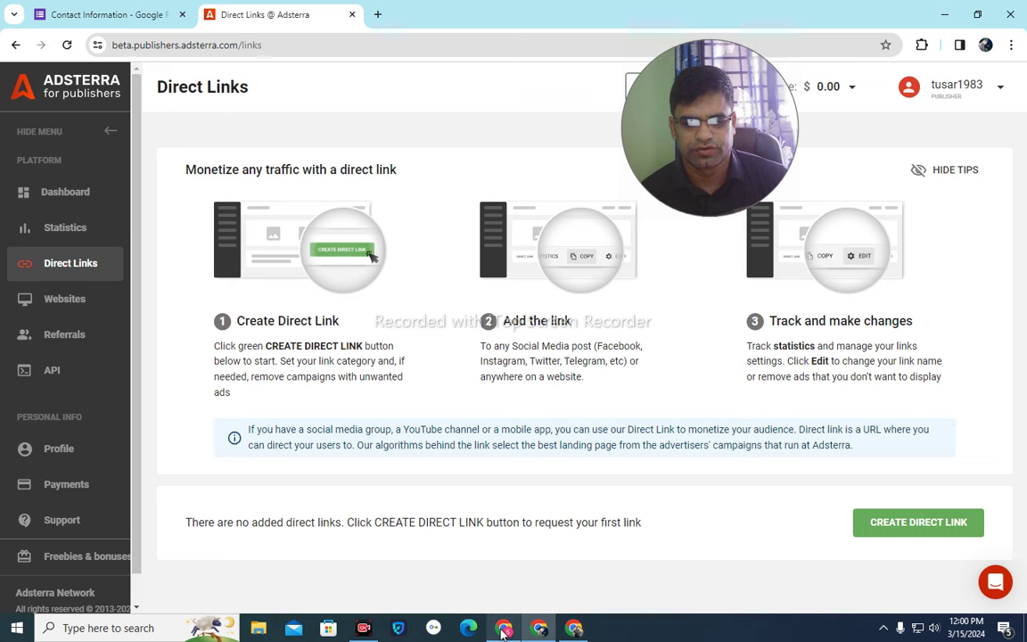
Reload Direct Links in the Chrome window where the link was requested, dismiss the notification and review the link's entry
left_click(504, 631)
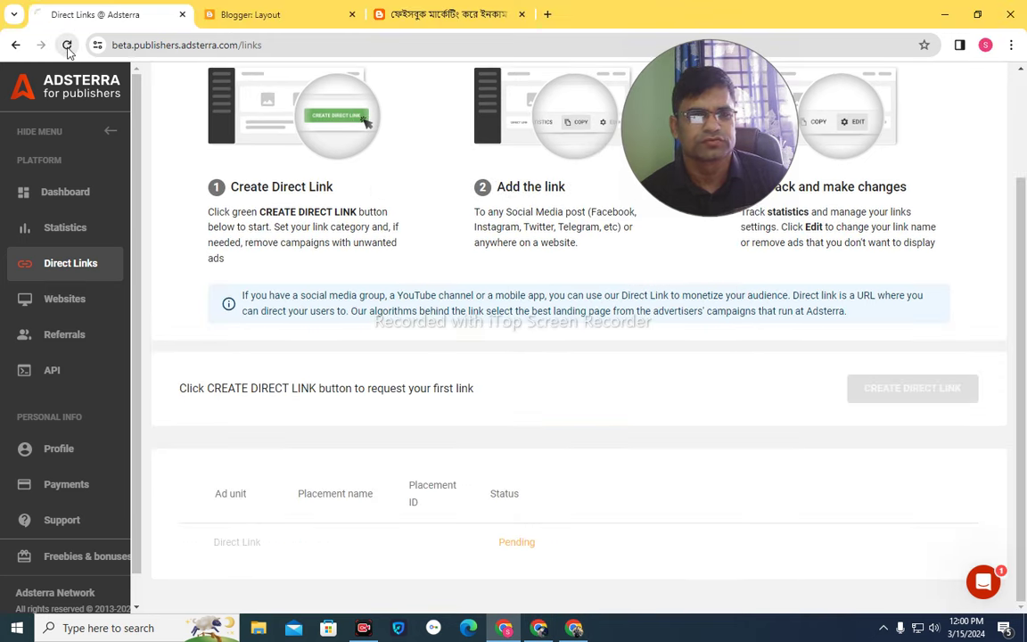
left_click(66, 45)
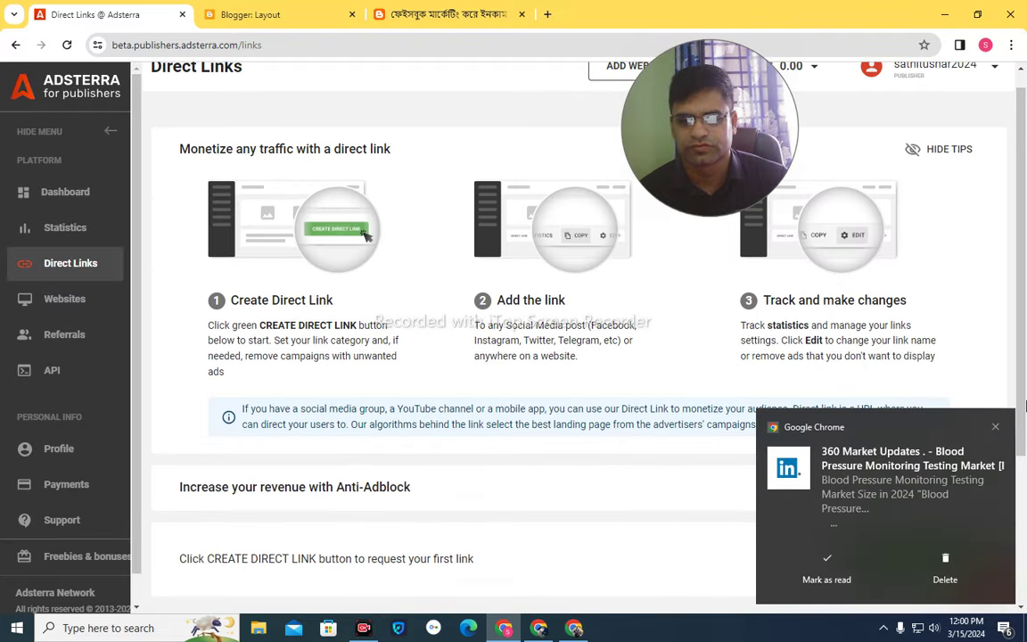
left_click(996, 428)
scroll(626, 526, "down", 3)
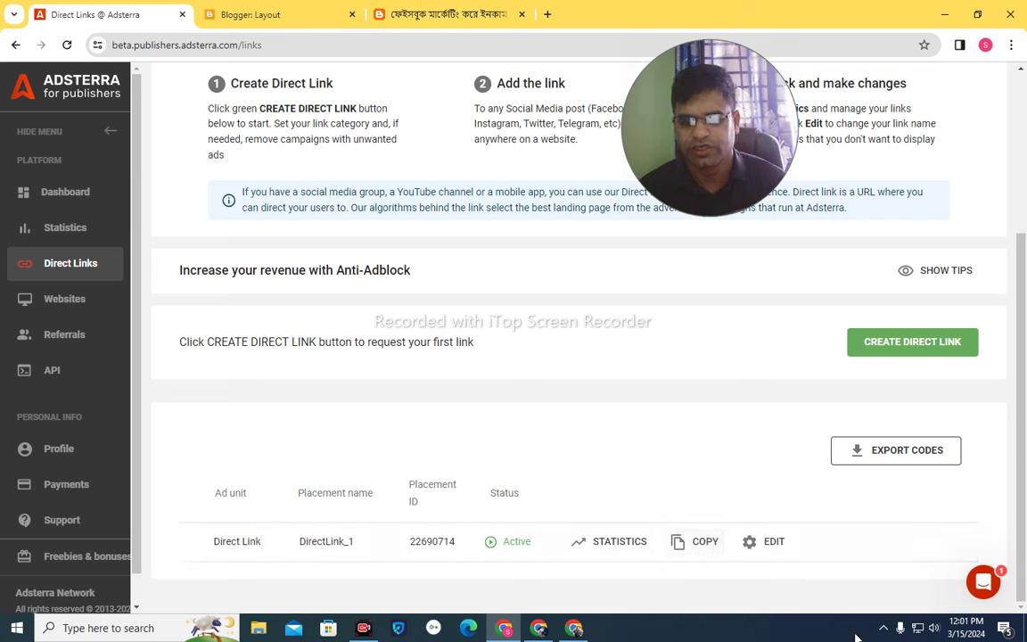
Capture the direct link's table area, mark its Copy option with a red arrow, and discard the capture
left_click(885, 630)
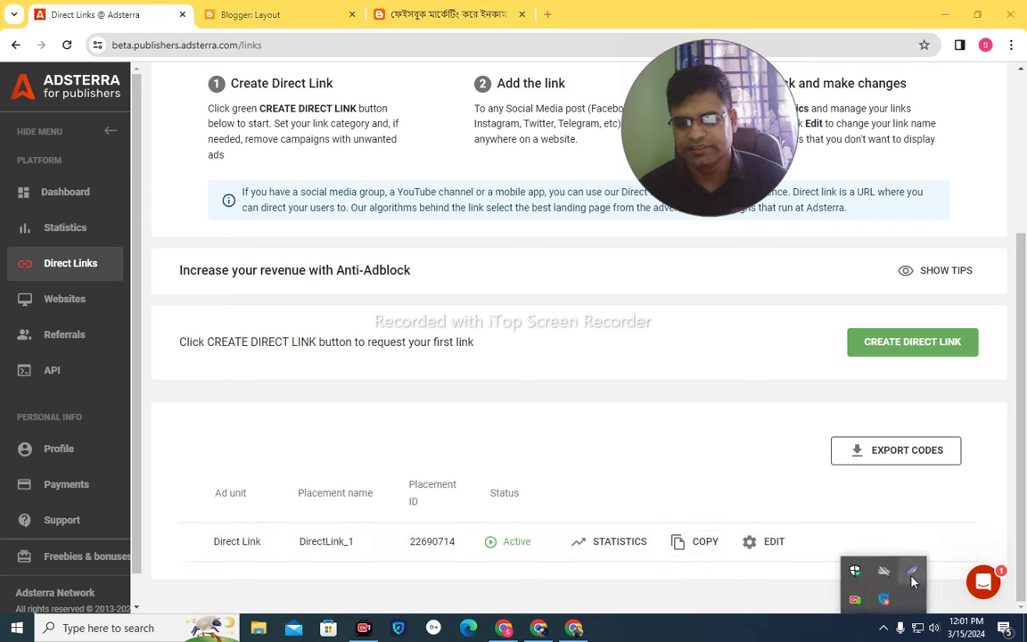
left_click(912, 580)
left_click_drag(176, 399, 868, 619)
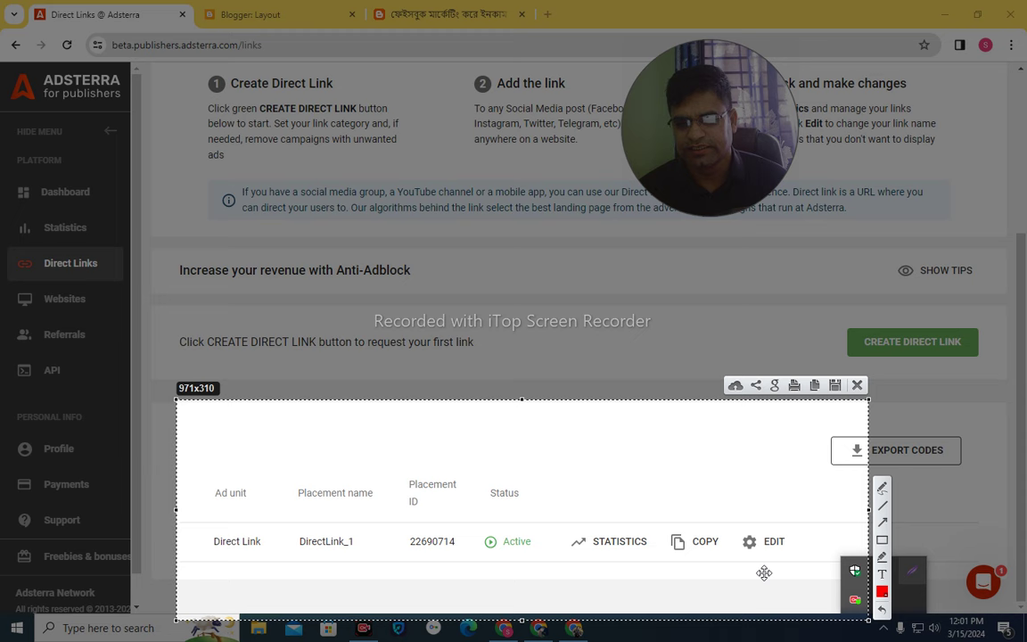
mouse_move(785, 462)
left_mouse_down()
mouse_move(709, 553)
mouse_move(714, 542)
left_mouse_up()
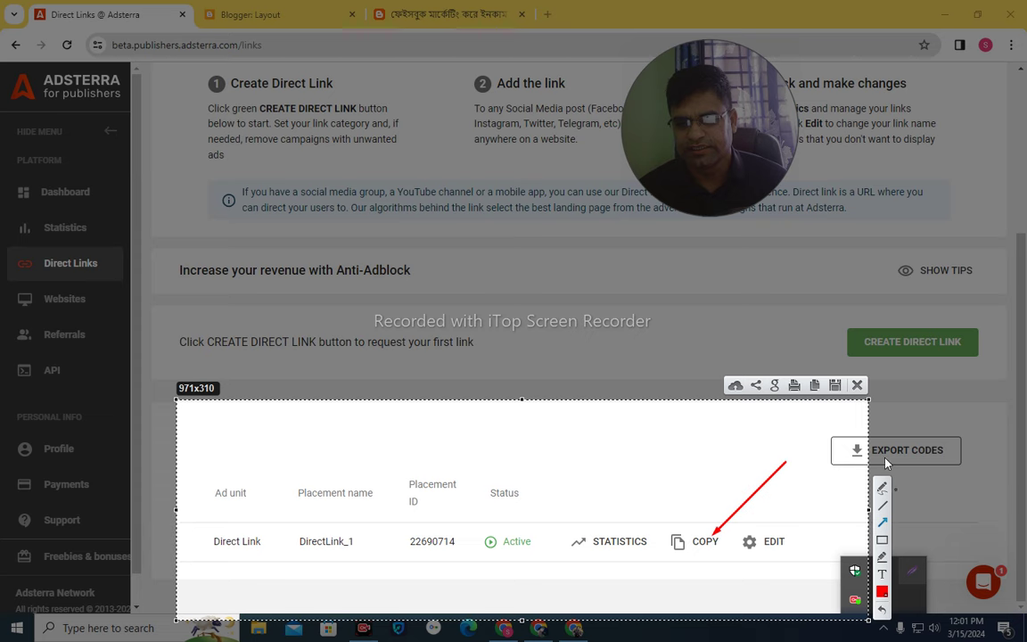
left_click(857, 387)
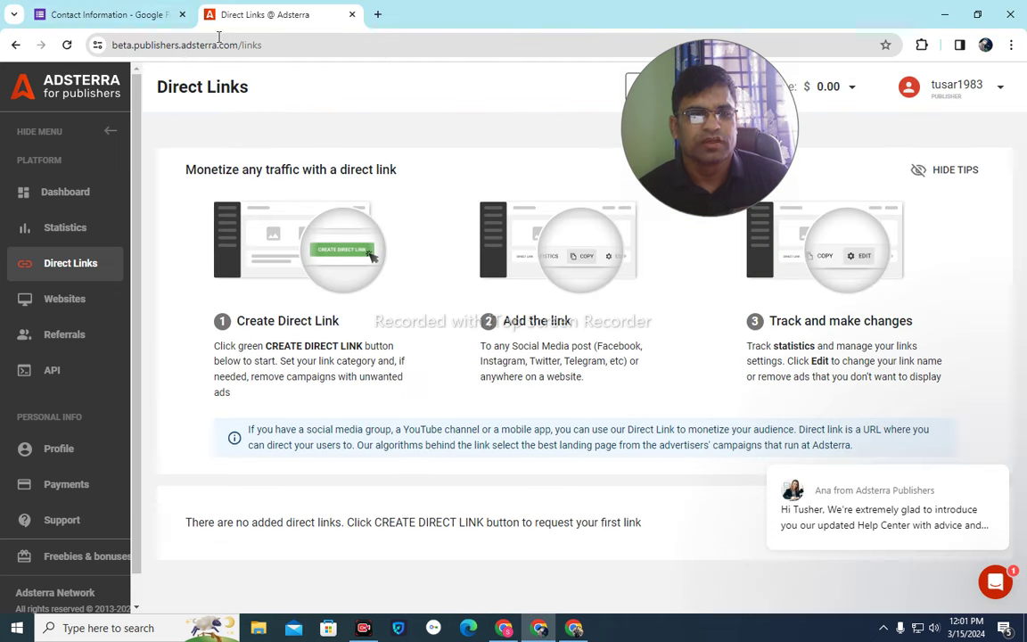
Review the Contact Information form and its window's Direct Links page, and return to the window with the requested direct link
left_click(126, 15)
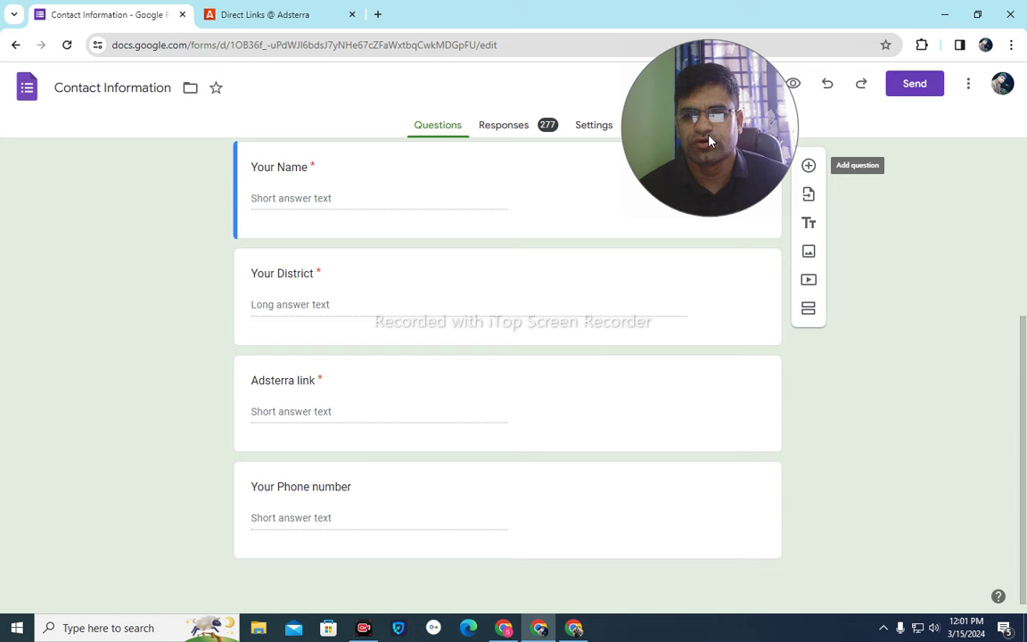
left_click(243, 10)
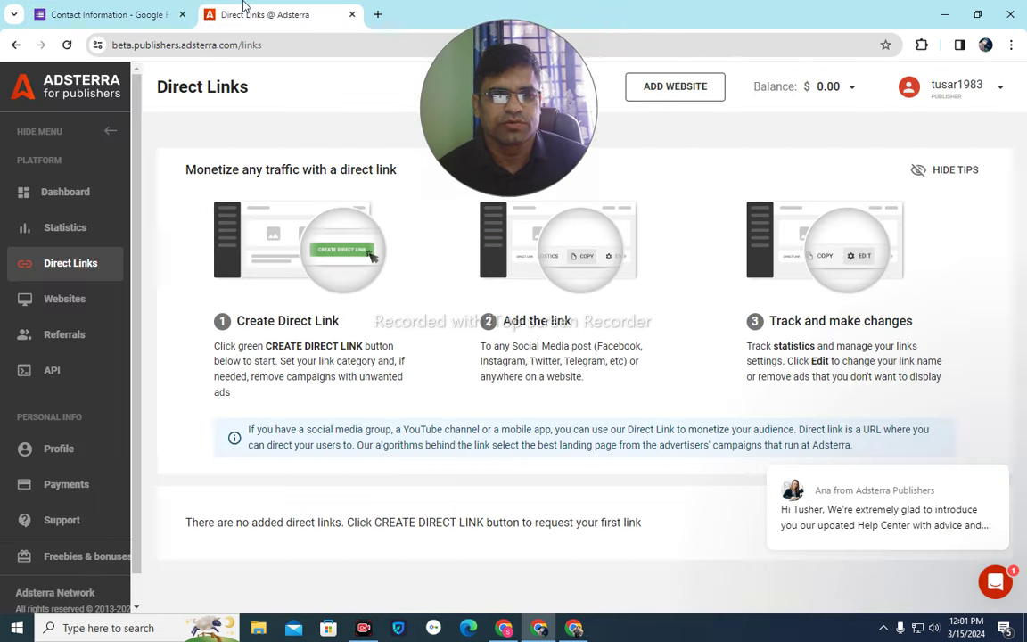
left_click(490, 629)
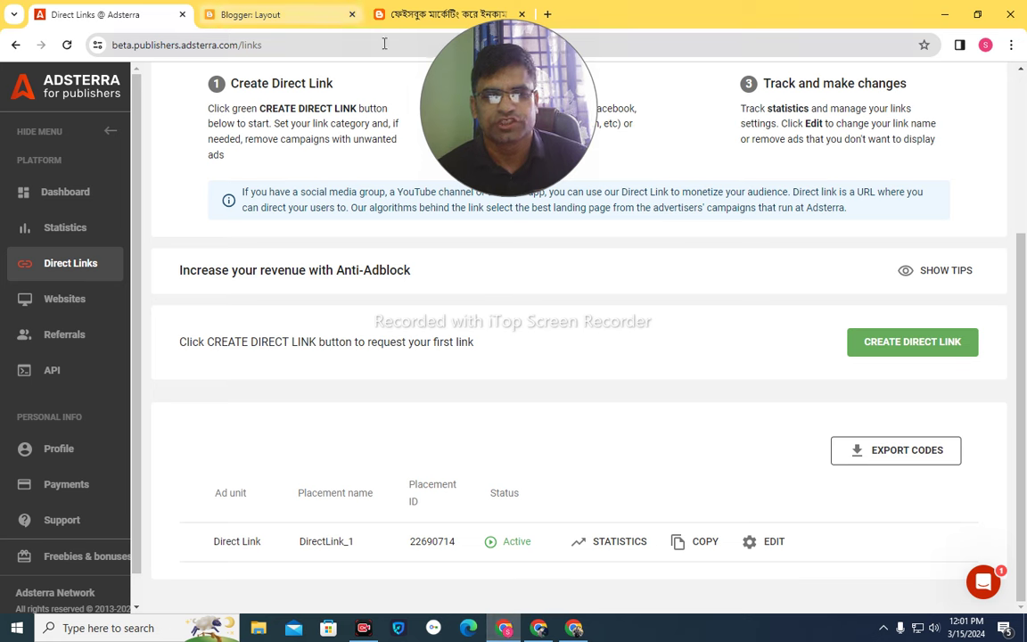